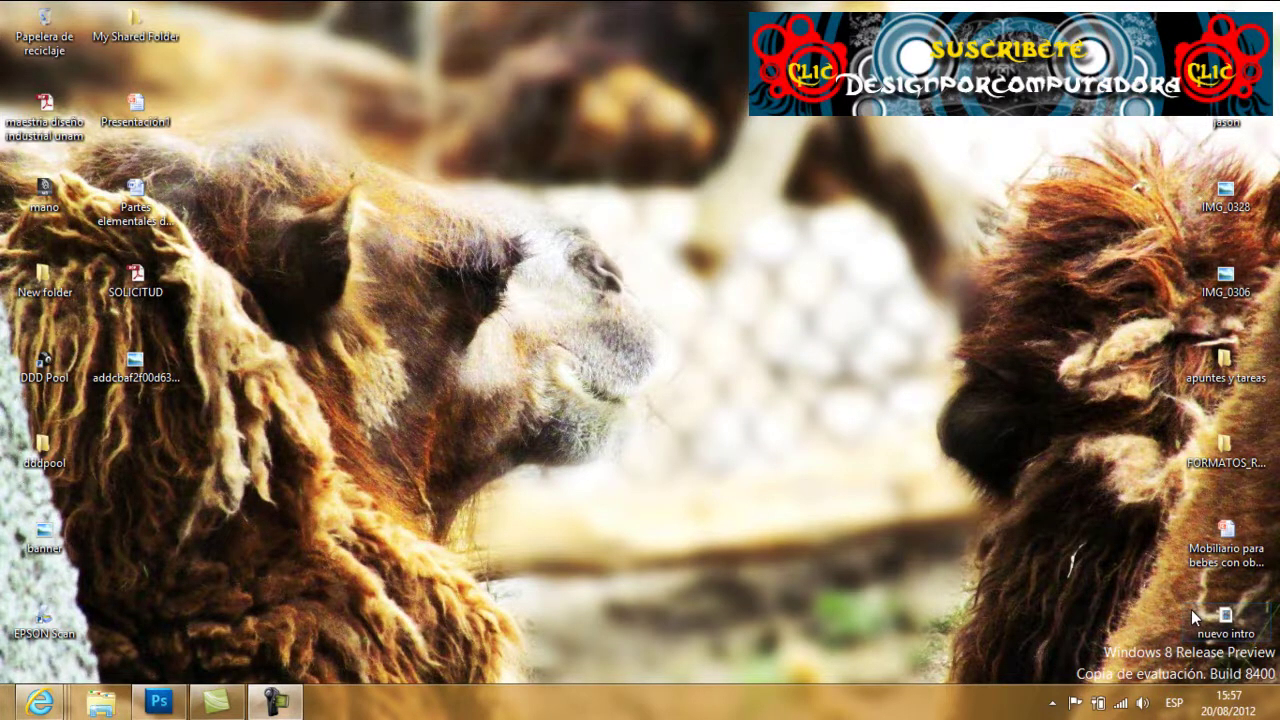
- Restore the empty Photoshop CS5 workspace from the Windows taskbar
{"action": "left_click", "coordinate": [160, 701]}
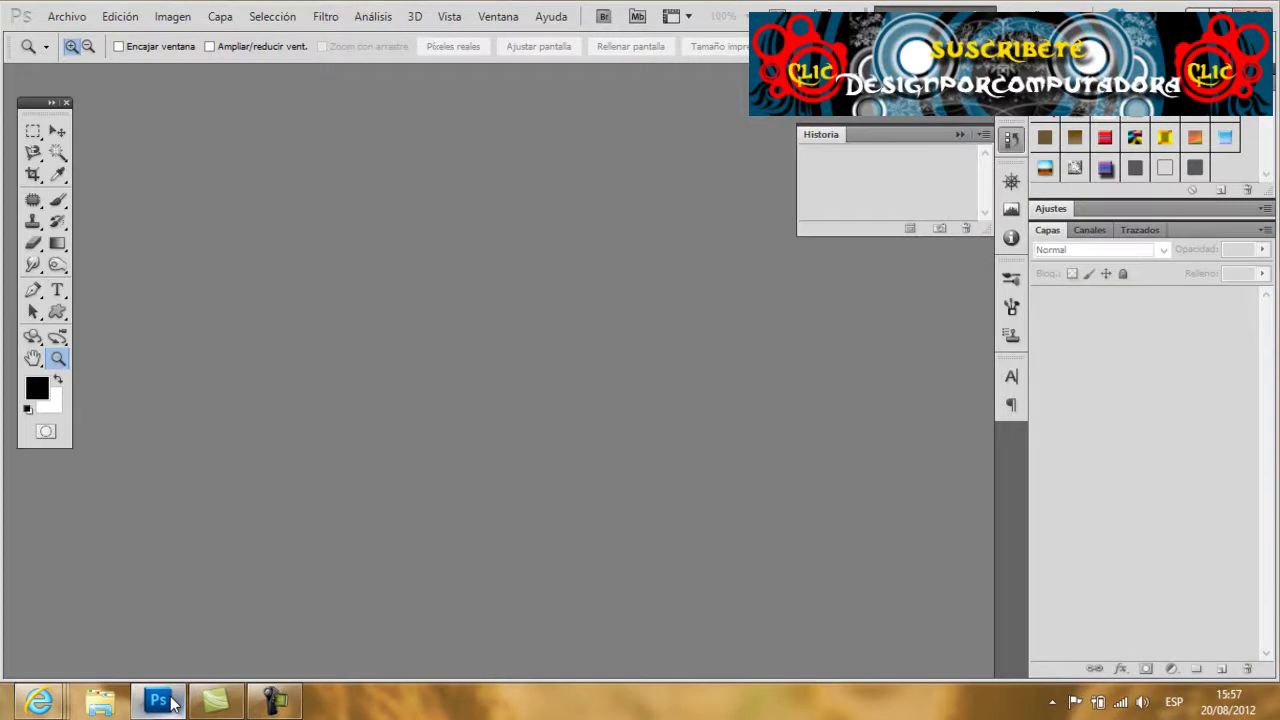
- Create a new 500 × 500 pixel document at 72 pixels/inch with a white background
{"action": "left_click", "coordinate": [67, 16]}
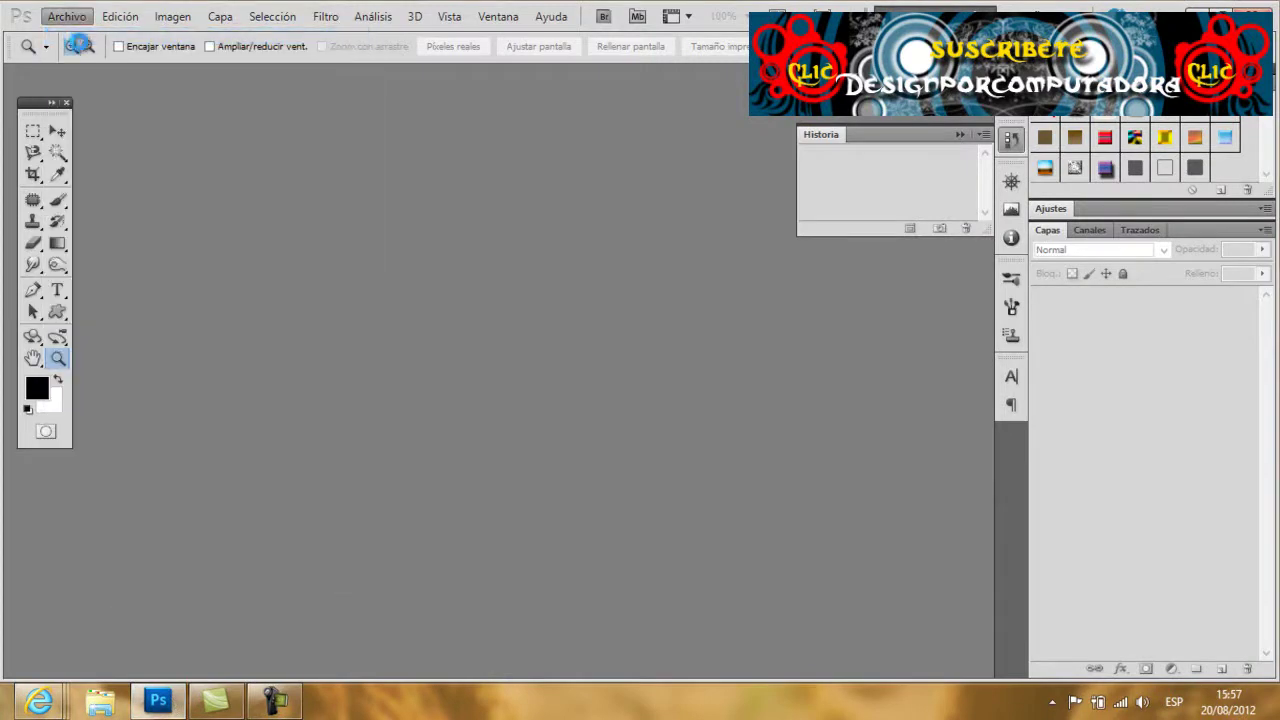
{"action": "double_click", "coordinate": [538, 250]}
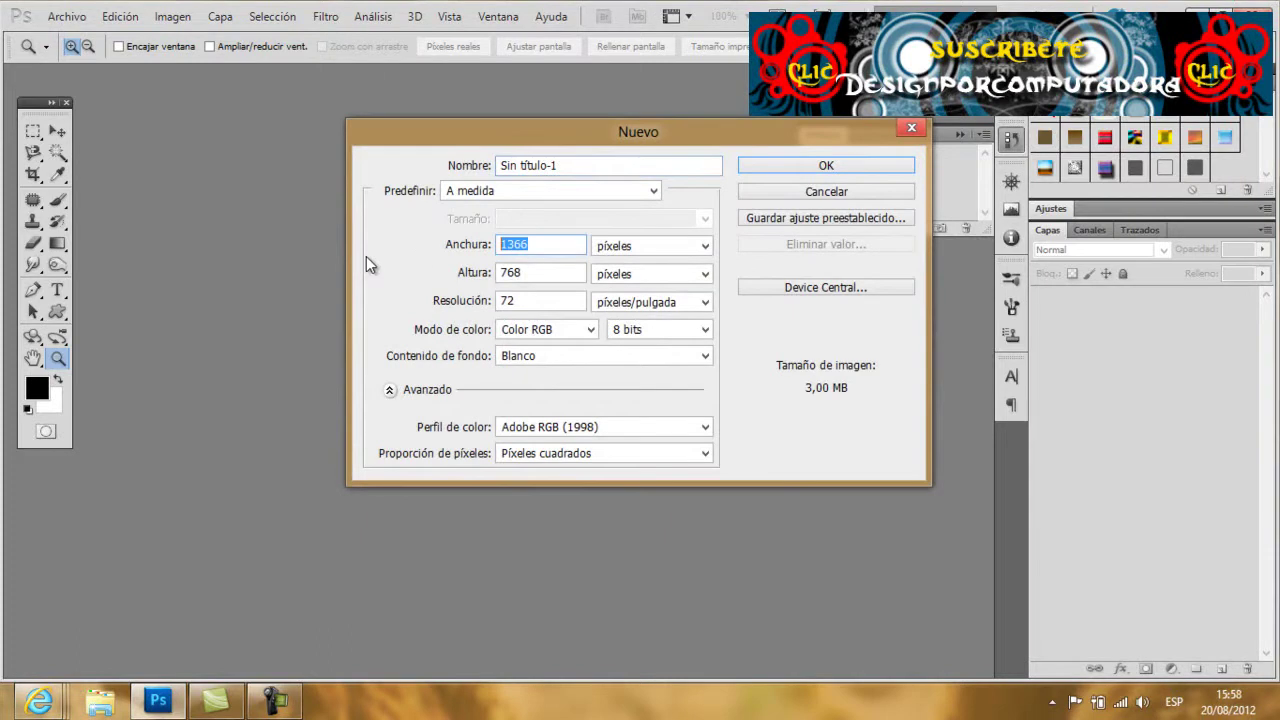
{"action": "type", "text": "500"}
{"action": "double_click", "coordinate": [512, 276]}
{"action": "type", "text": "500"}
{"action": "left_click", "coordinate": [538, 298]}
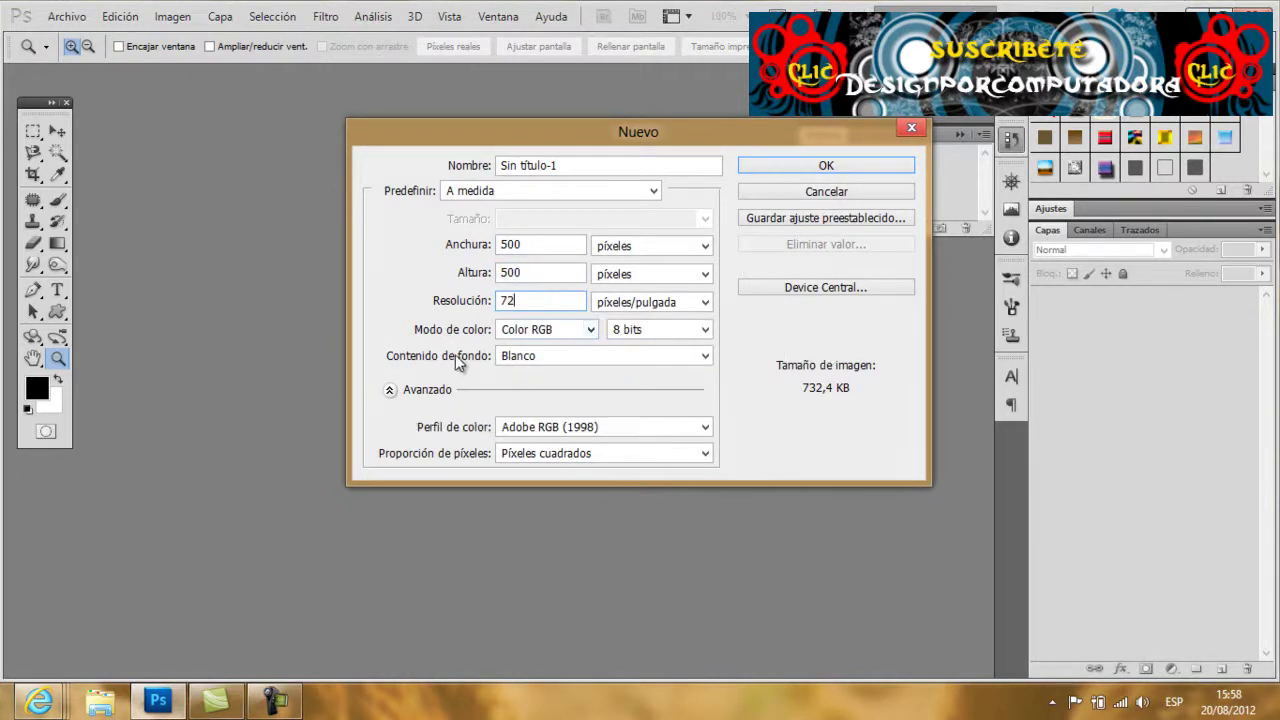
{"action": "left_click", "coordinate": [850, 165]}
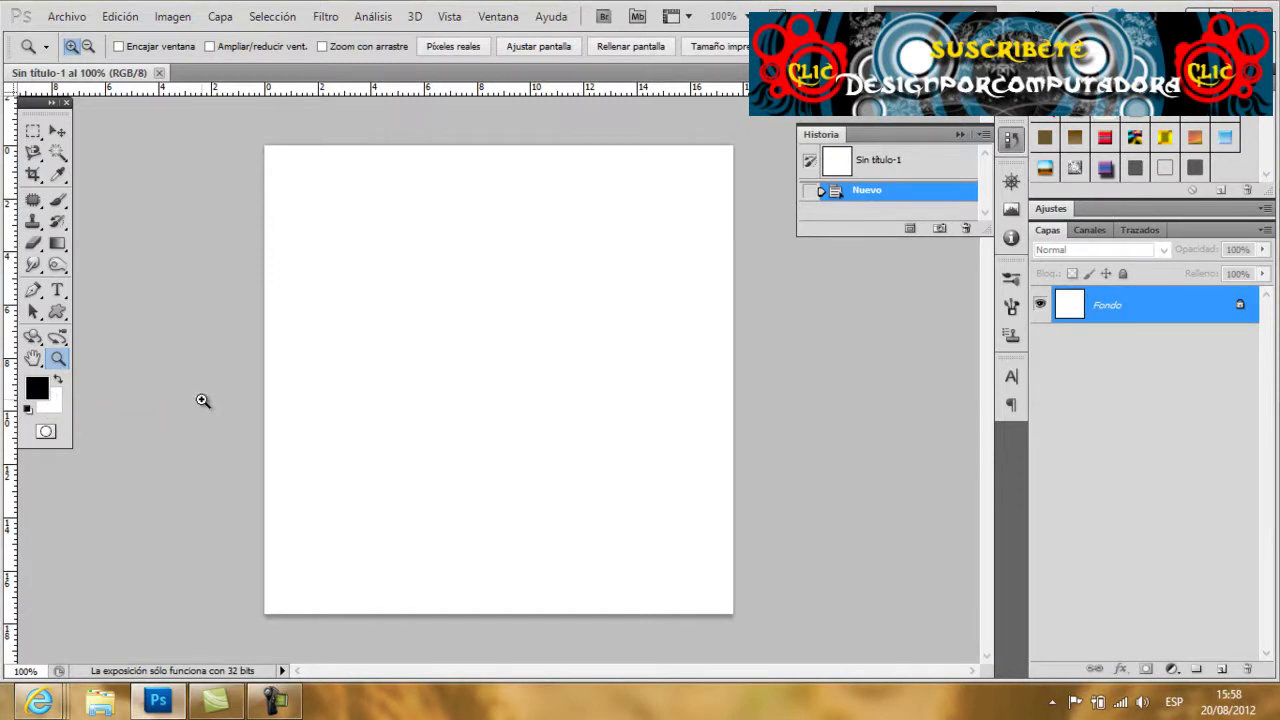
- Swap to white foreground and black background, then render Clouds three times
{"action": "key", "text": "x"}
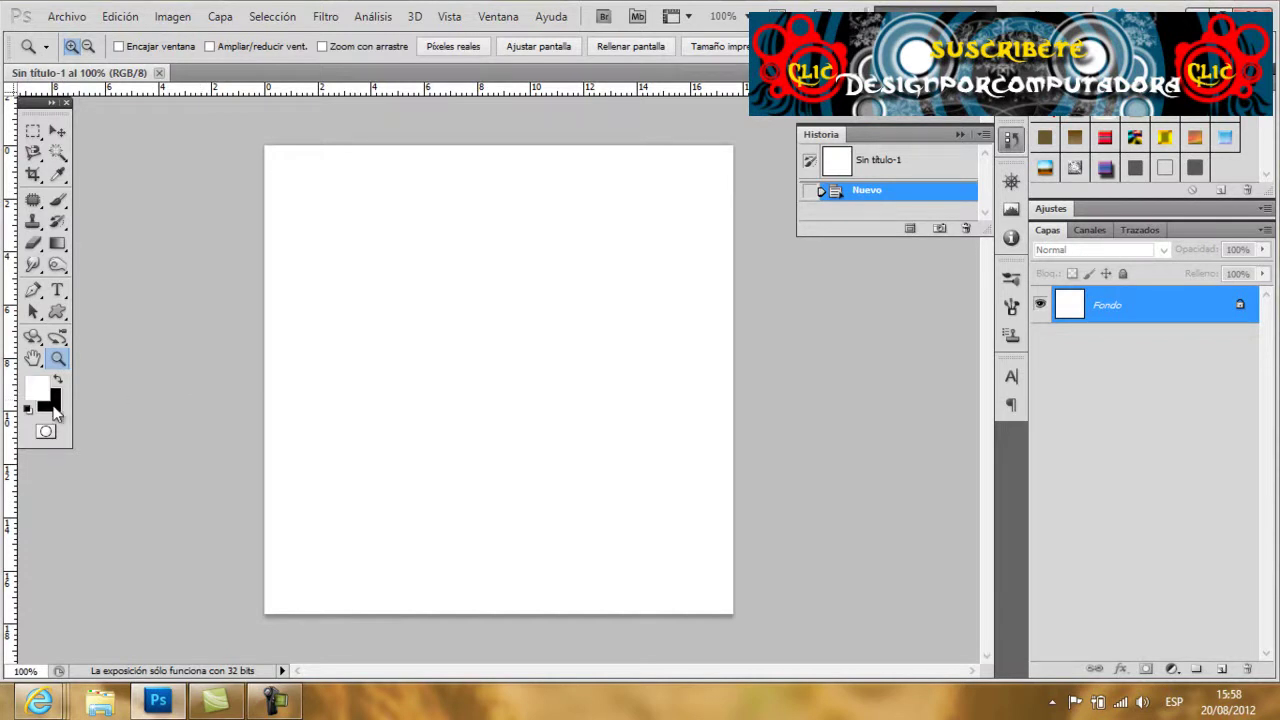
{"action": "left_click", "coordinate": [325, 16]}
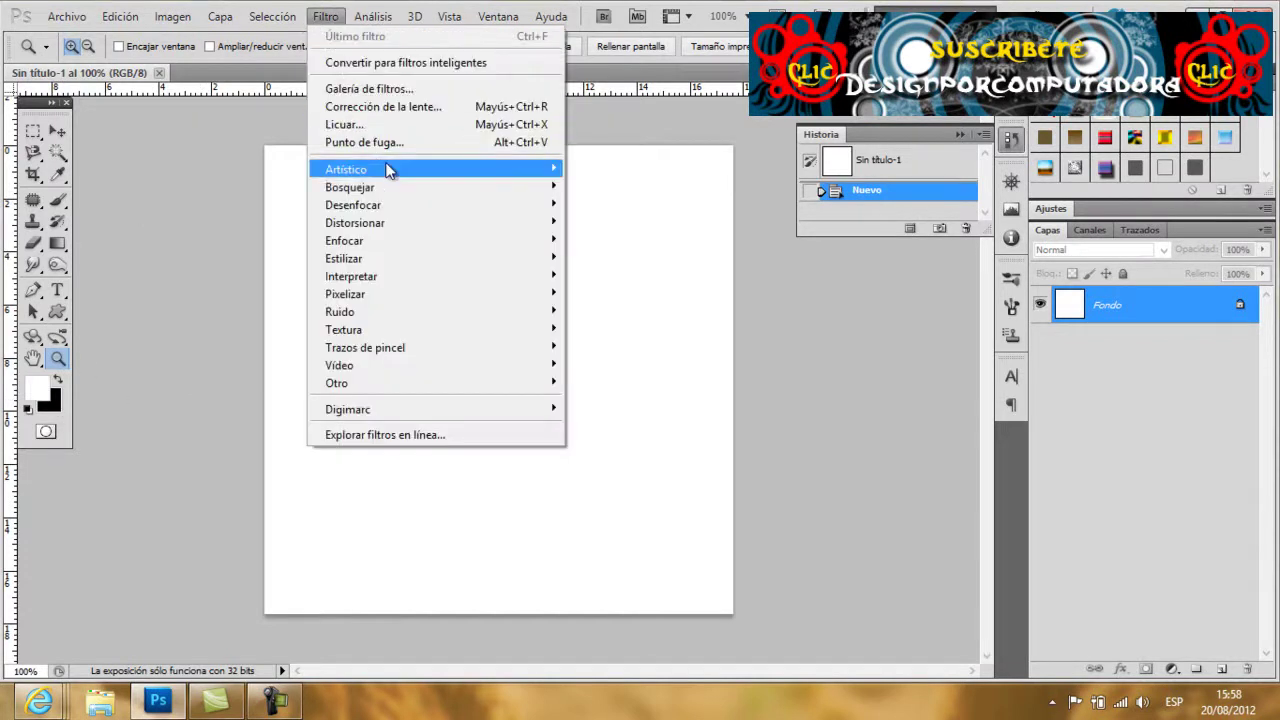
{"action": "mouse_move", "coordinate": [351, 276]}
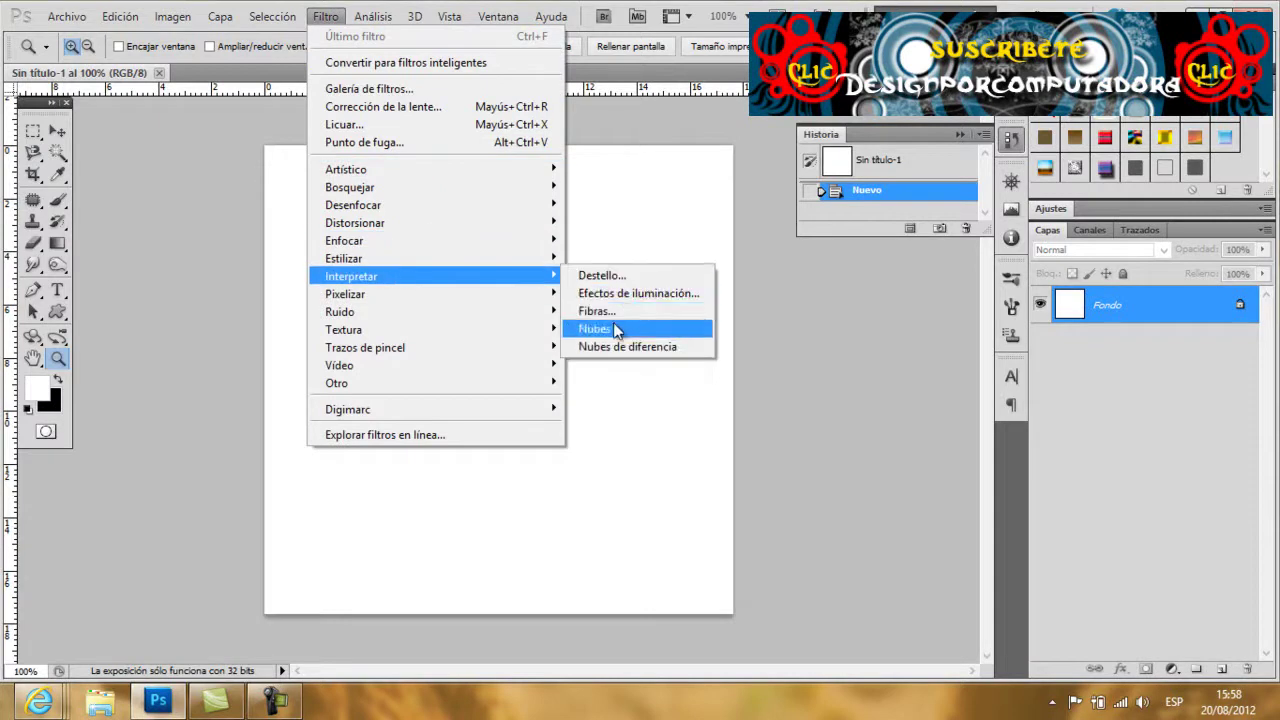
{"action": "left_click", "coordinate": [617, 330]}
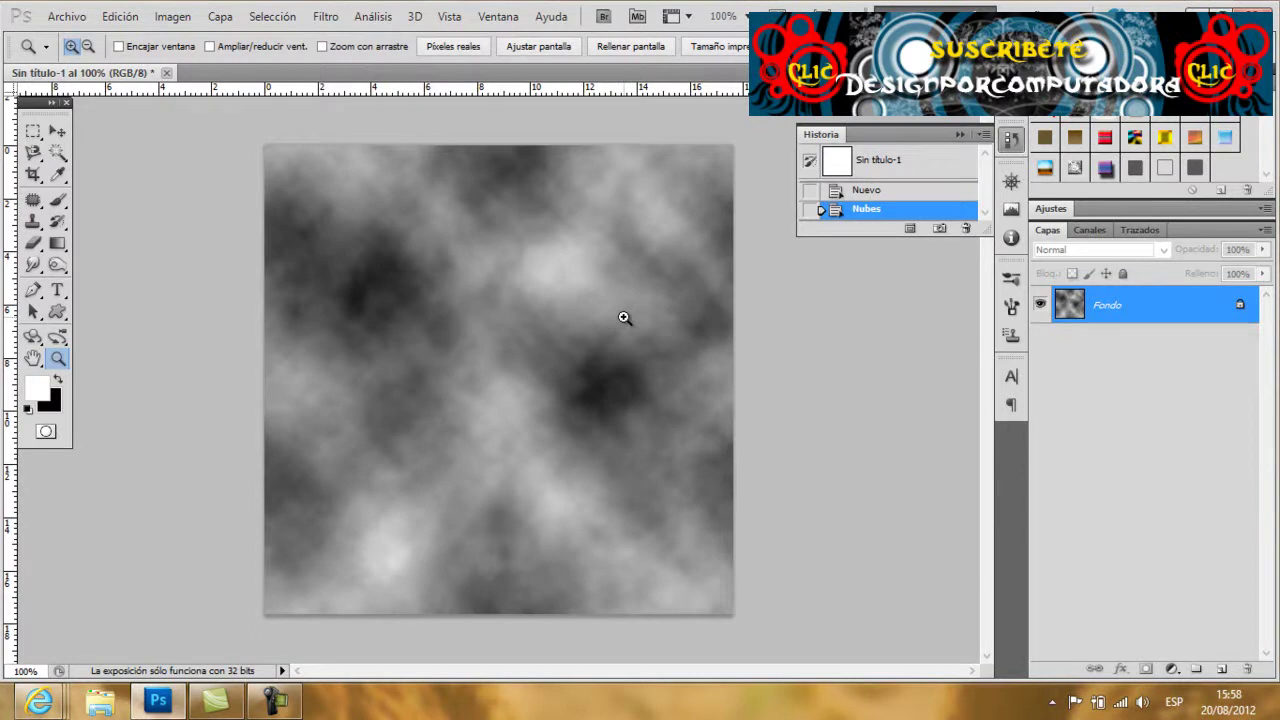
{"action": "key", "text": "ctrl+f"}
{"action": "key", "text": "ctrl+f"}
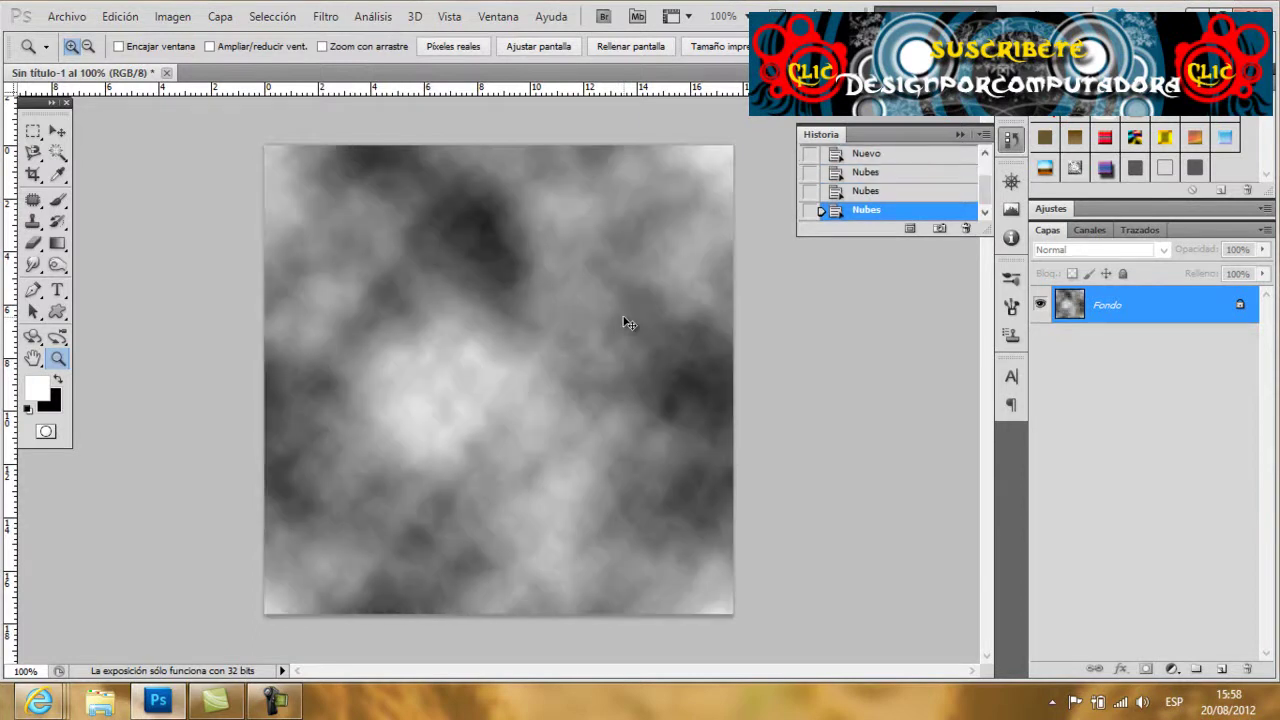
{"action": "key", "text": "ctrl+f"}
{"action": "key", "text": "ctrl+f"}
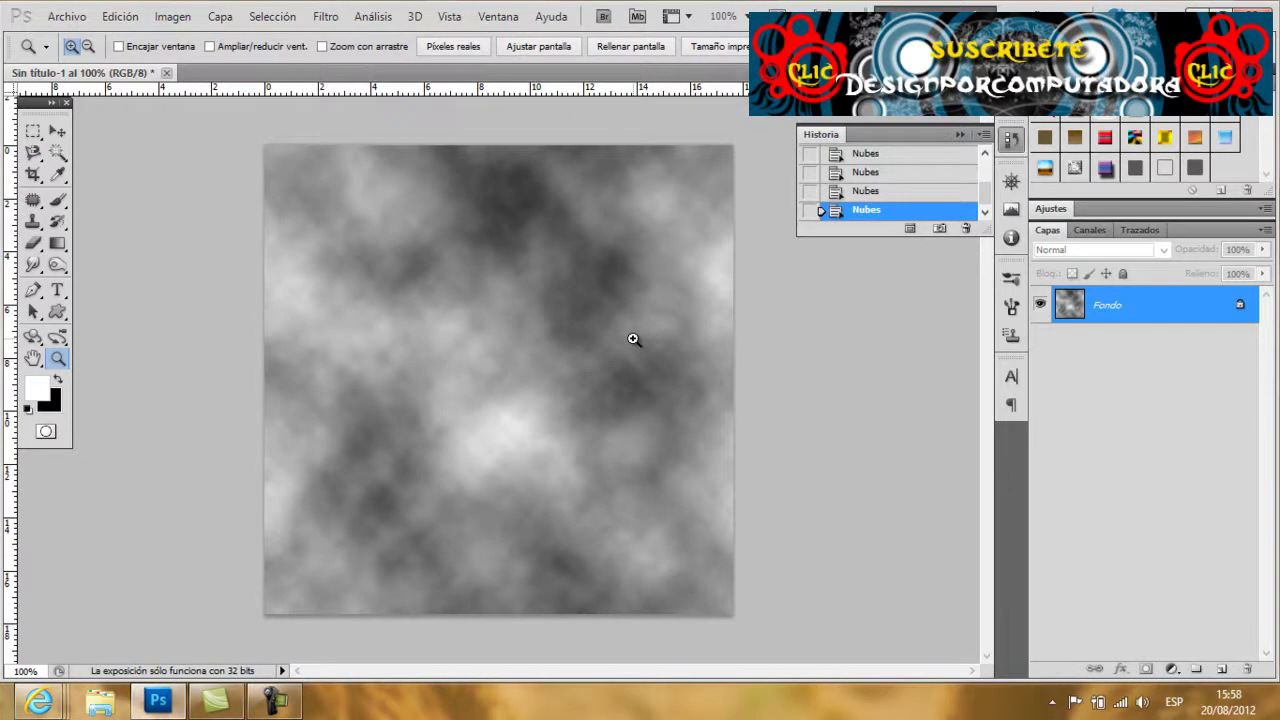
- Apply Difference Clouds twice to add bright veins to the texture
{"action": "left_click", "coordinate": [326, 16]}
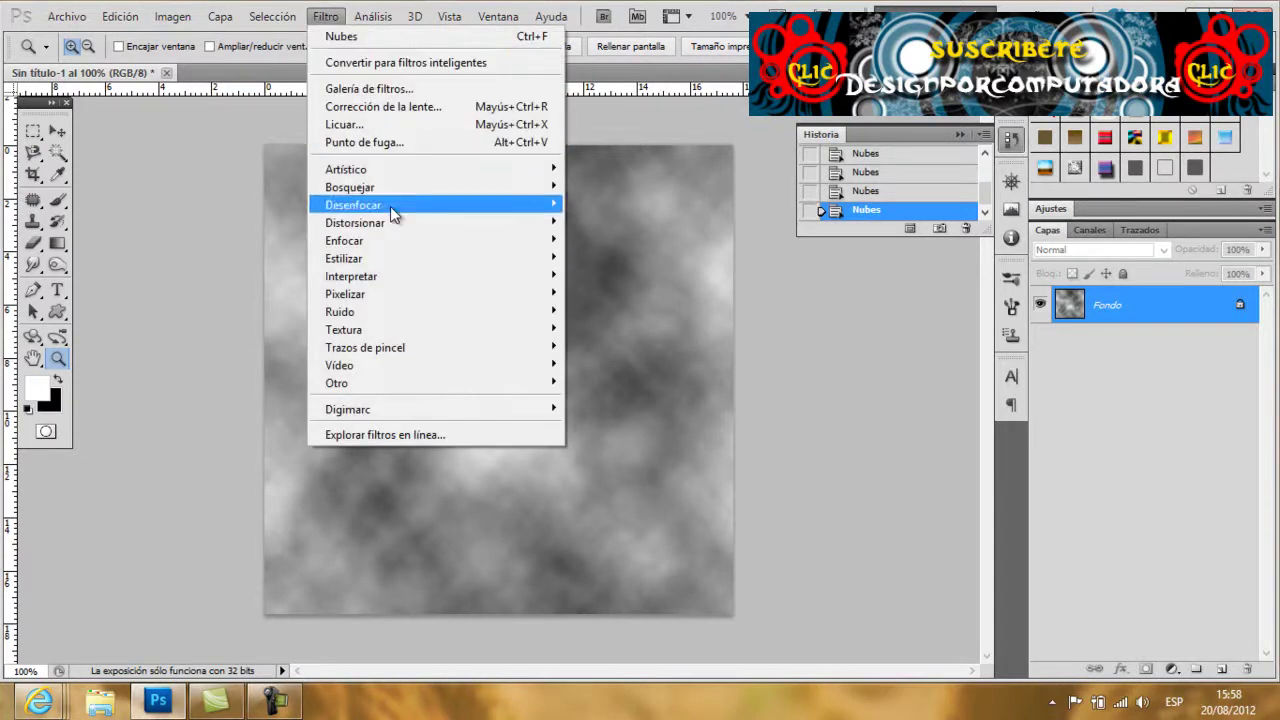
{"action": "mouse_move", "coordinate": [351, 276]}
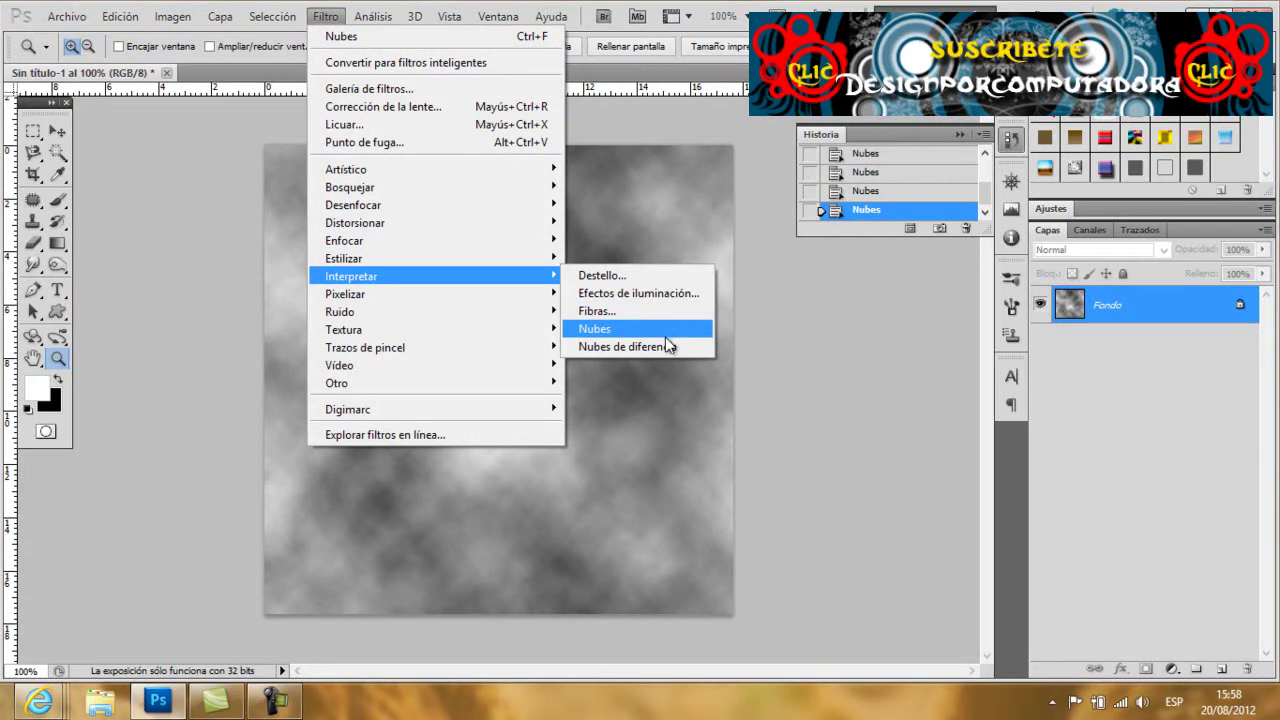
{"action": "left_click", "coordinate": [640, 347]}
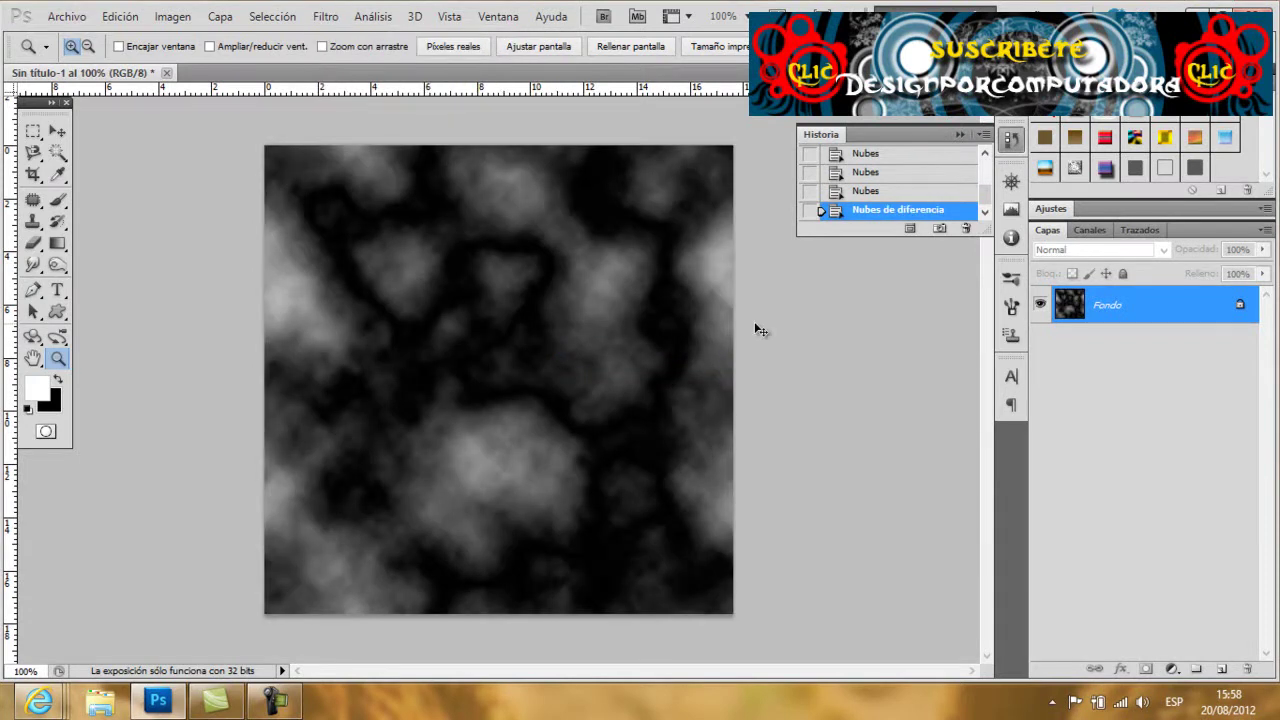
{"action": "key", "text": "ctrl+f"}
{"action": "key", "text": "ctrl+f"}
{"action": "key", "text": "ctrl+f"}
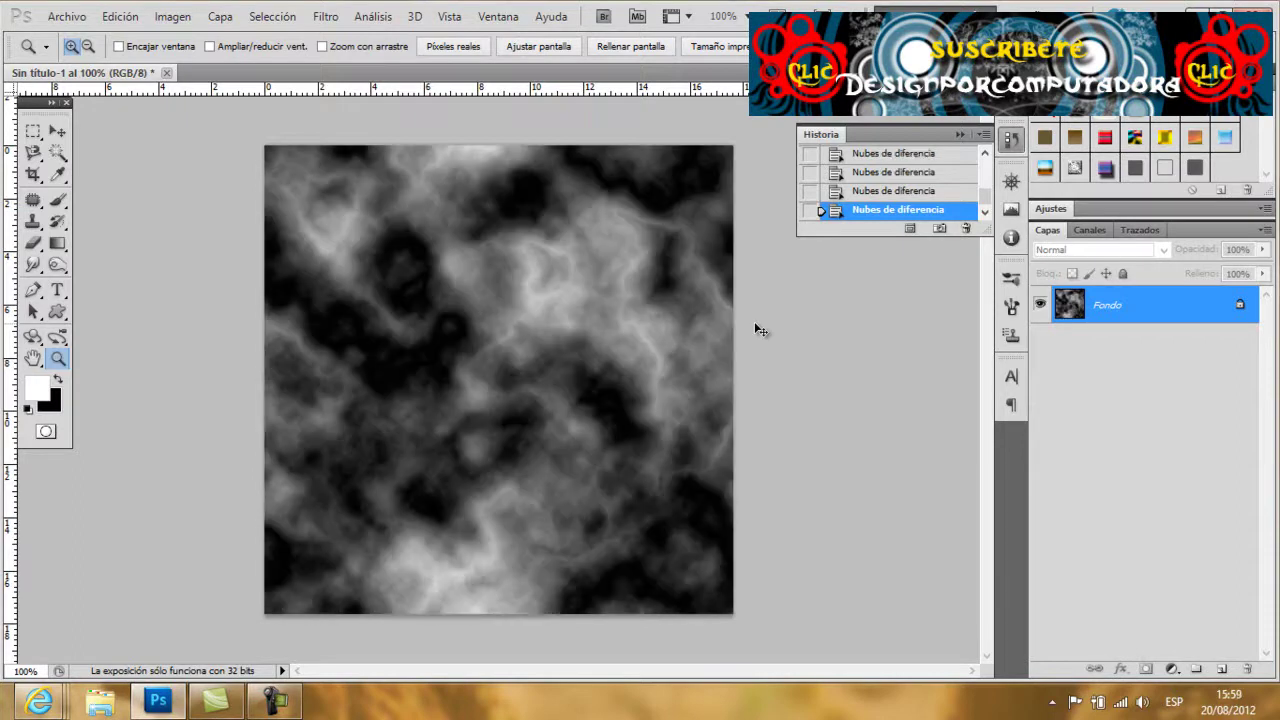
- Apply Color Halftone with maximum radius 4 and the channel screen angles set to 90
{"action": "left_click", "coordinate": [326, 16]}
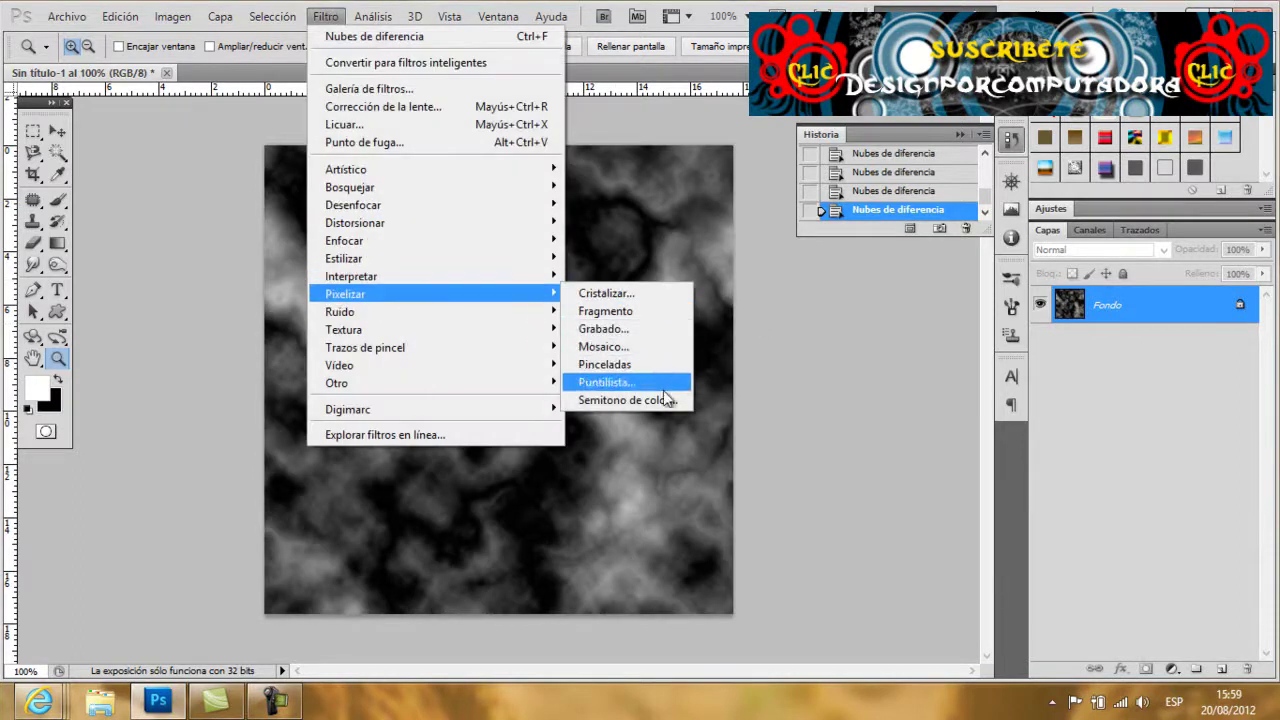
{"action": "mouse_move", "coordinate": [345, 294]}
{"action": "left_click", "coordinate": [655, 400]}
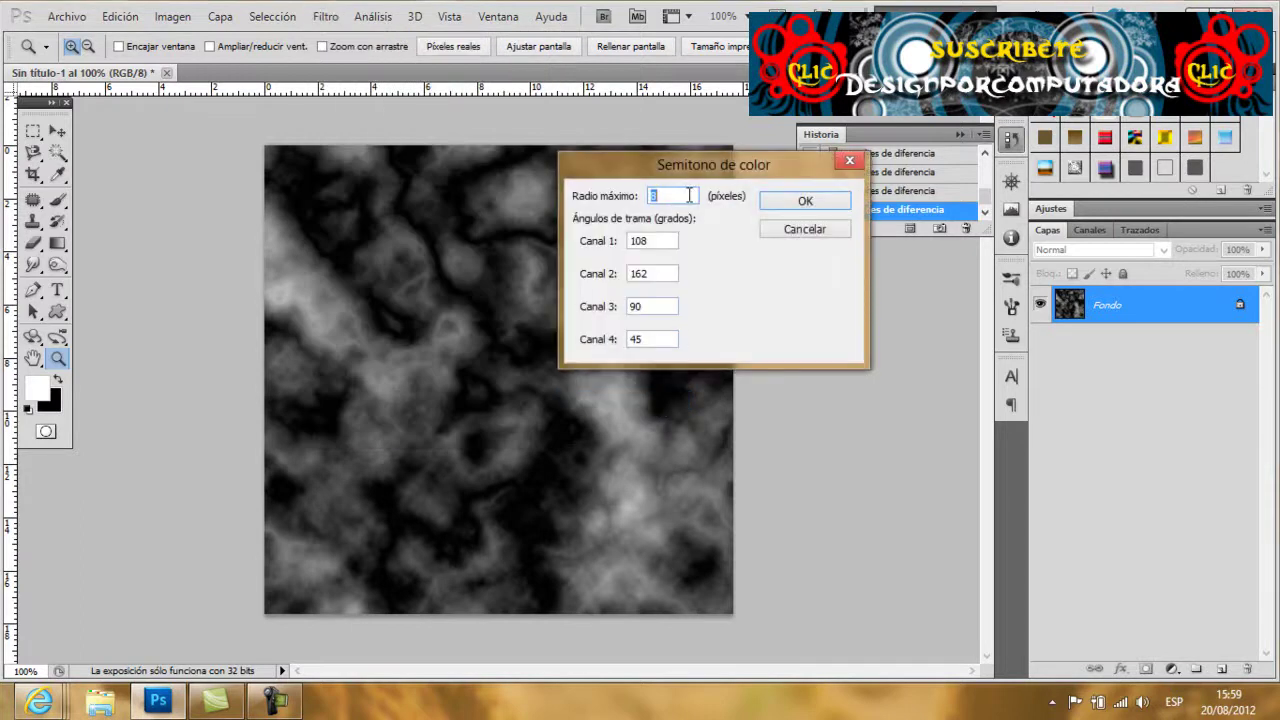
{"action": "type", "text": "4"}
{"action": "double_click", "coordinate": [666, 241]}
{"action": "type", "text": "90"}
{"action": "double_click", "coordinate": [655, 273]}
{"action": "type", "text": "90"}
{"action": "double_click", "coordinate": [657, 339]}
{"action": "type", "text": "90"}
{"action": "left_click", "coordinate": [787, 202]}
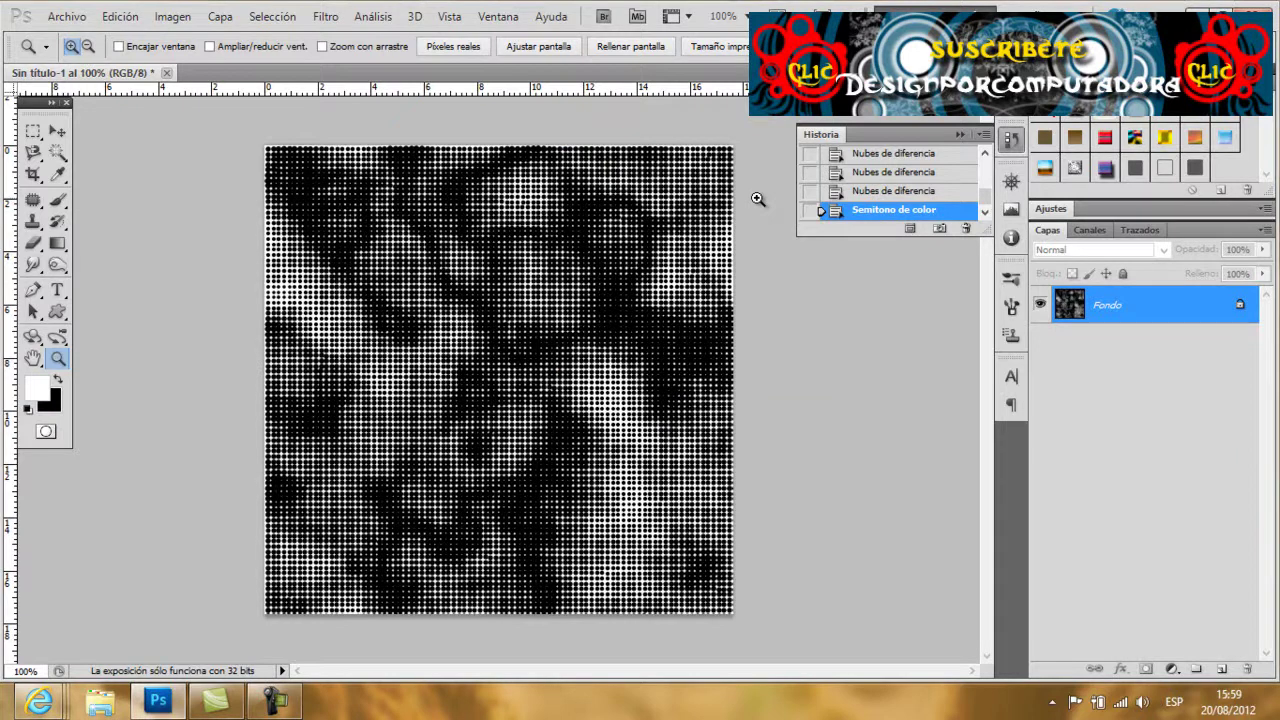
- Wrap the halftone into a circular burst with Polar Coordinates, Rectangular to Polar
{"action": "left_click", "coordinate": [327, 16]}
{"action": "left_click", "coordinate": [614, 222]}
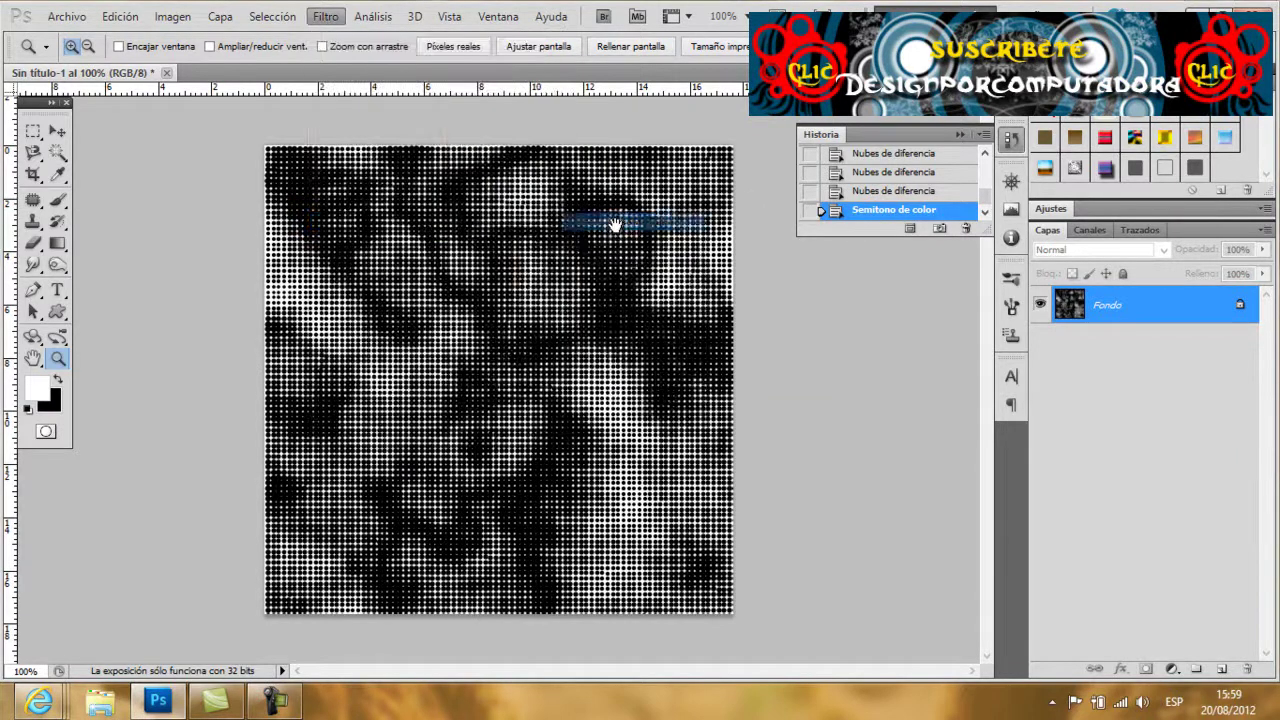
{"action": "left_click", "coordinate": [504, 446]}
{"action": "left_click", "coordinate": [512, 420]}
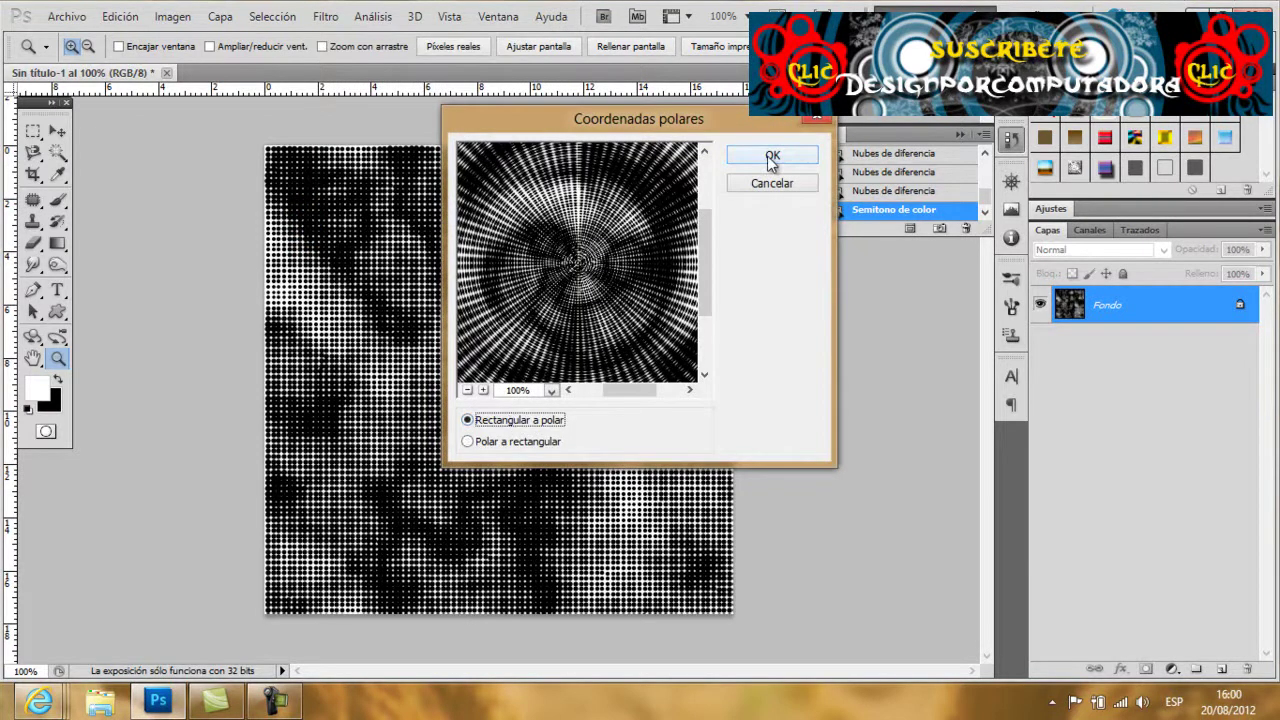
{"action": "left_click", "coordinate": [772, 157]}
- Apply a Zoom radial blur of amount 100 at Good quality three times
{"action": "left_click", "coordinate": [322, 20]}
{"action": "mouse_move", "coordinate": [353, 205]}
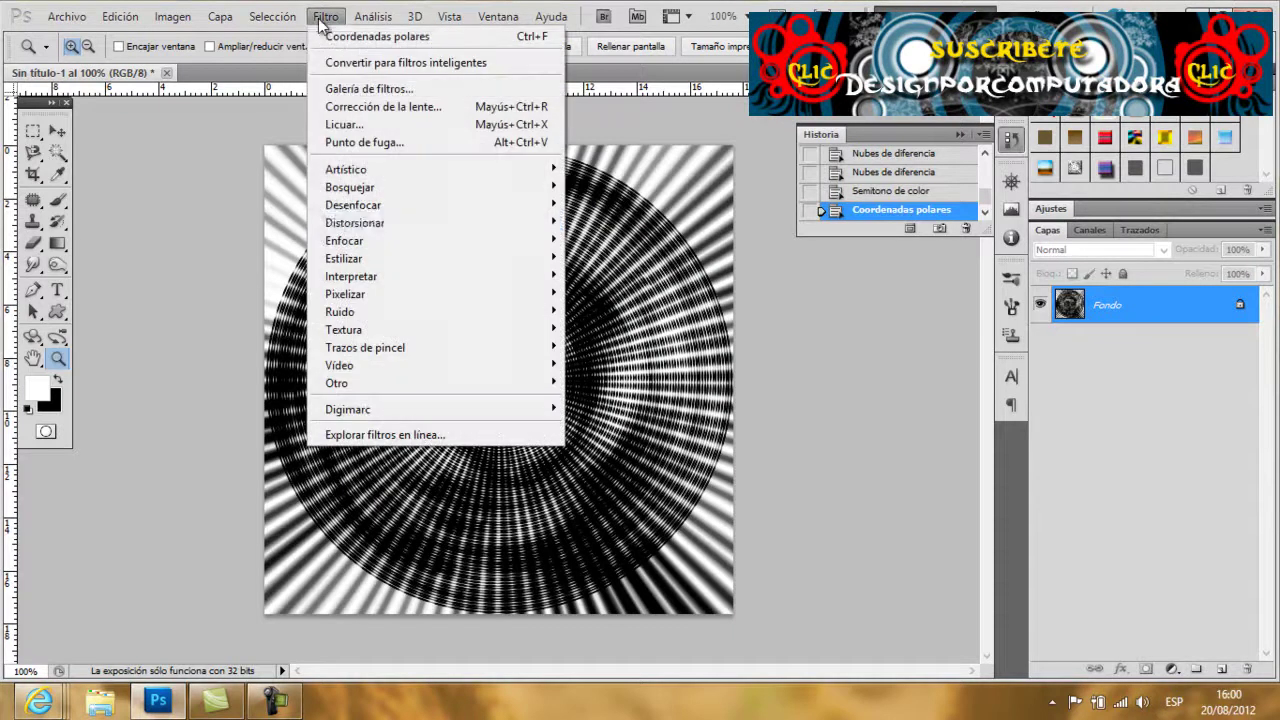
{"action": "left_click", "coordinate": [683, 356]}
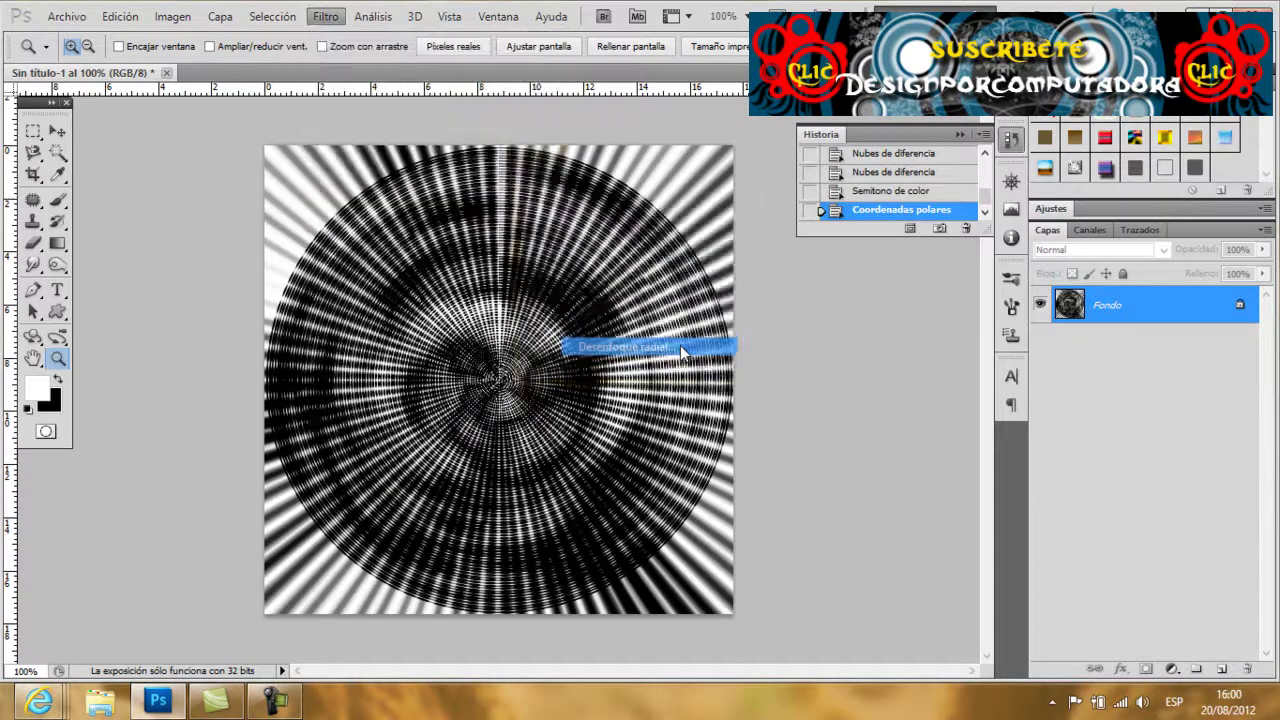
{"action": "type", "text": "100"}
{"action": "left_click", "coordinate": [553, 283]}
{"action": "left_click", "coordinate": [560, 344]}
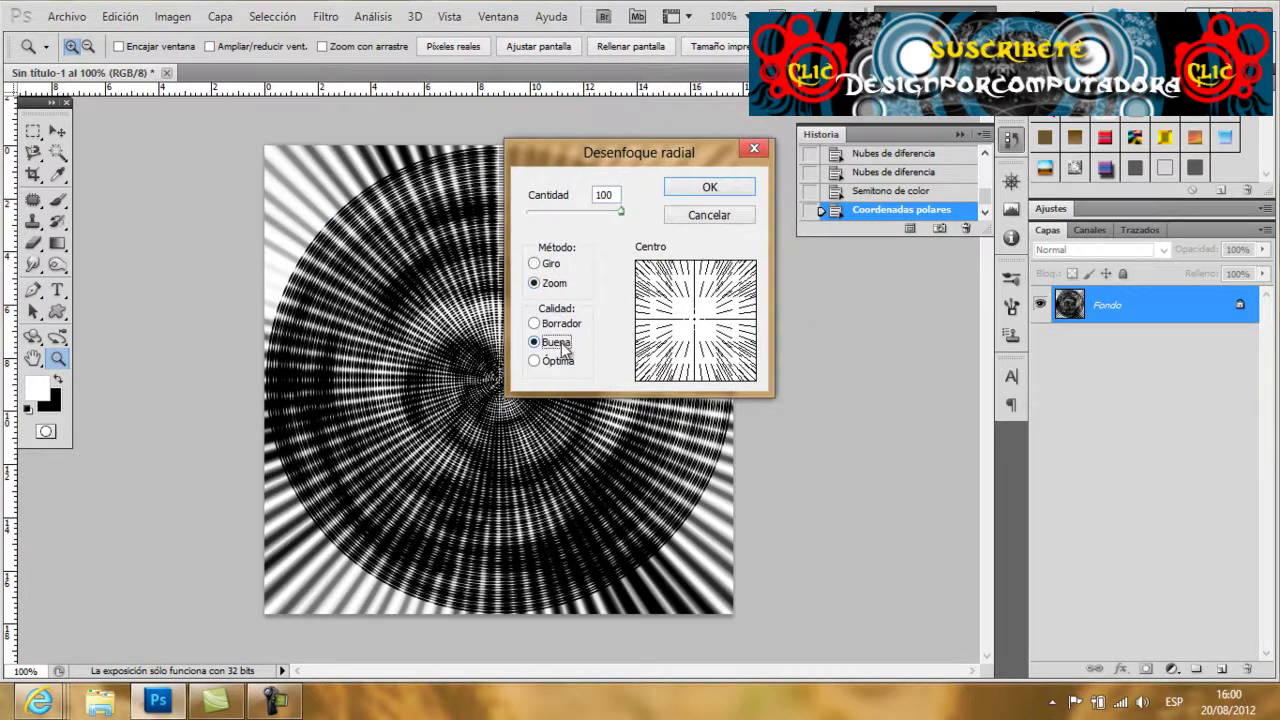
{"action": "left_click", "coordinate": [711, 188]}
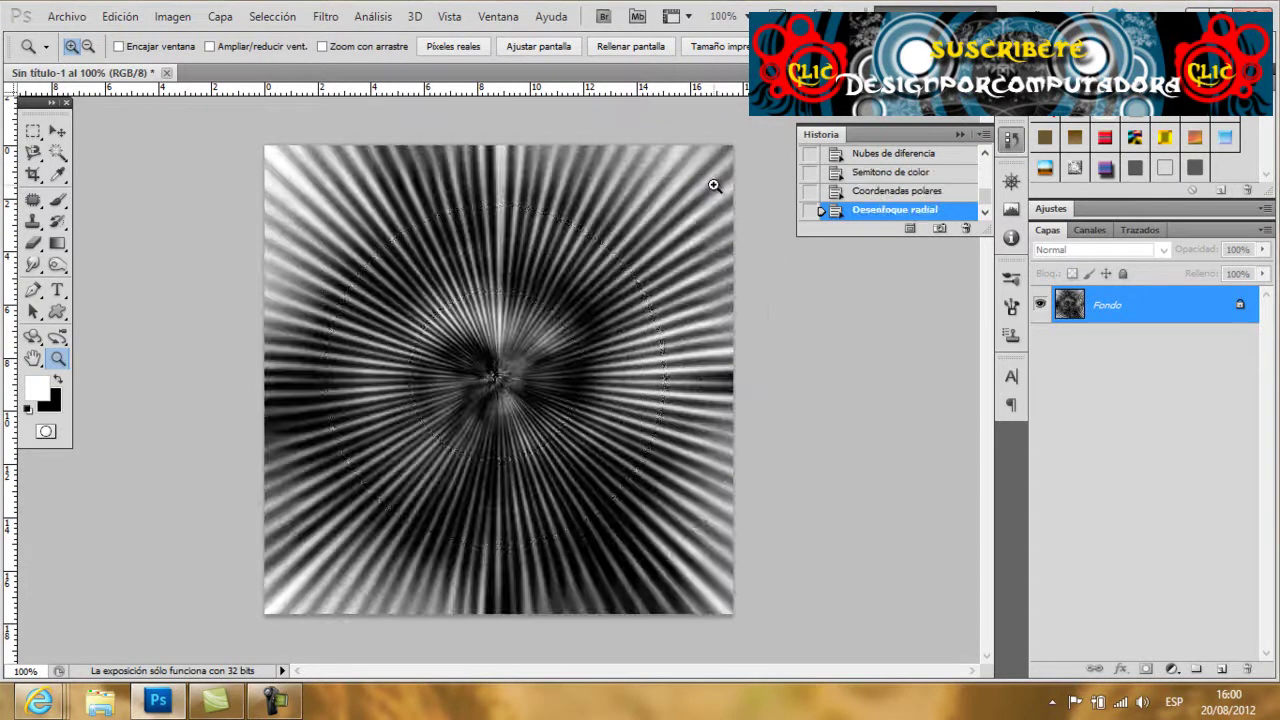
{"action": "key", "text": "ctrl+f"}
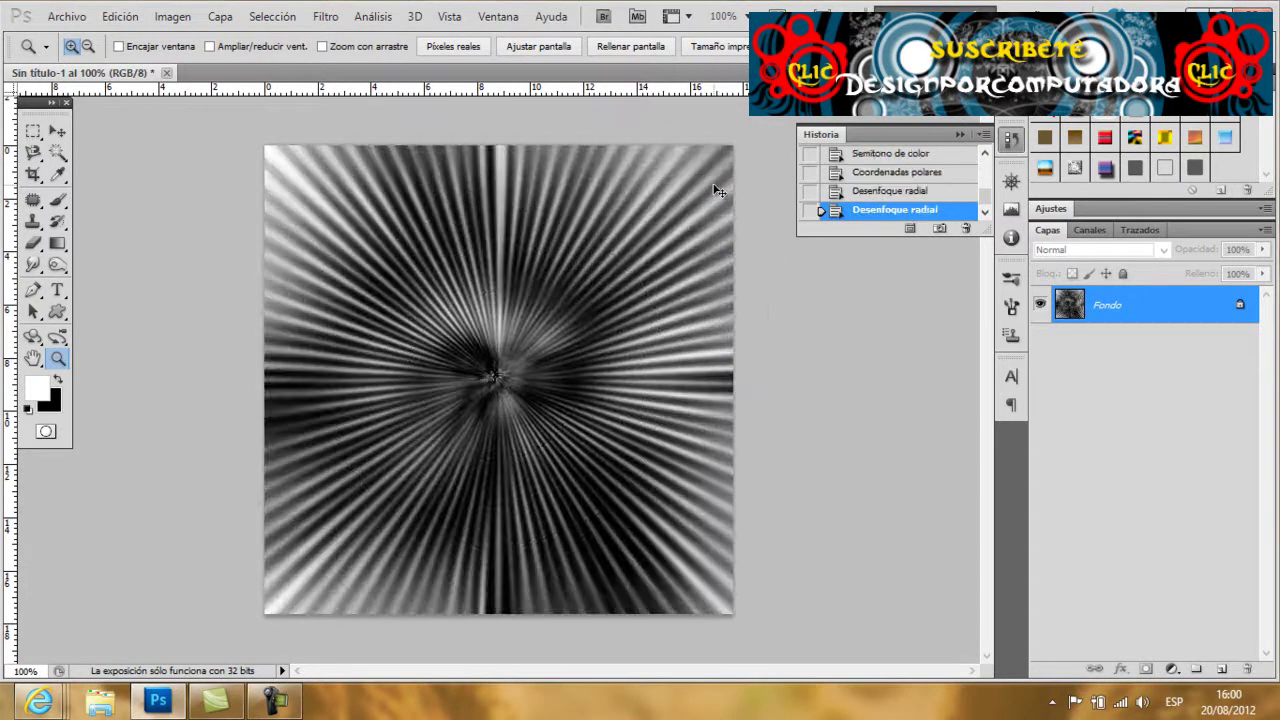
{"action": "key", "text": "ctrl+f"}
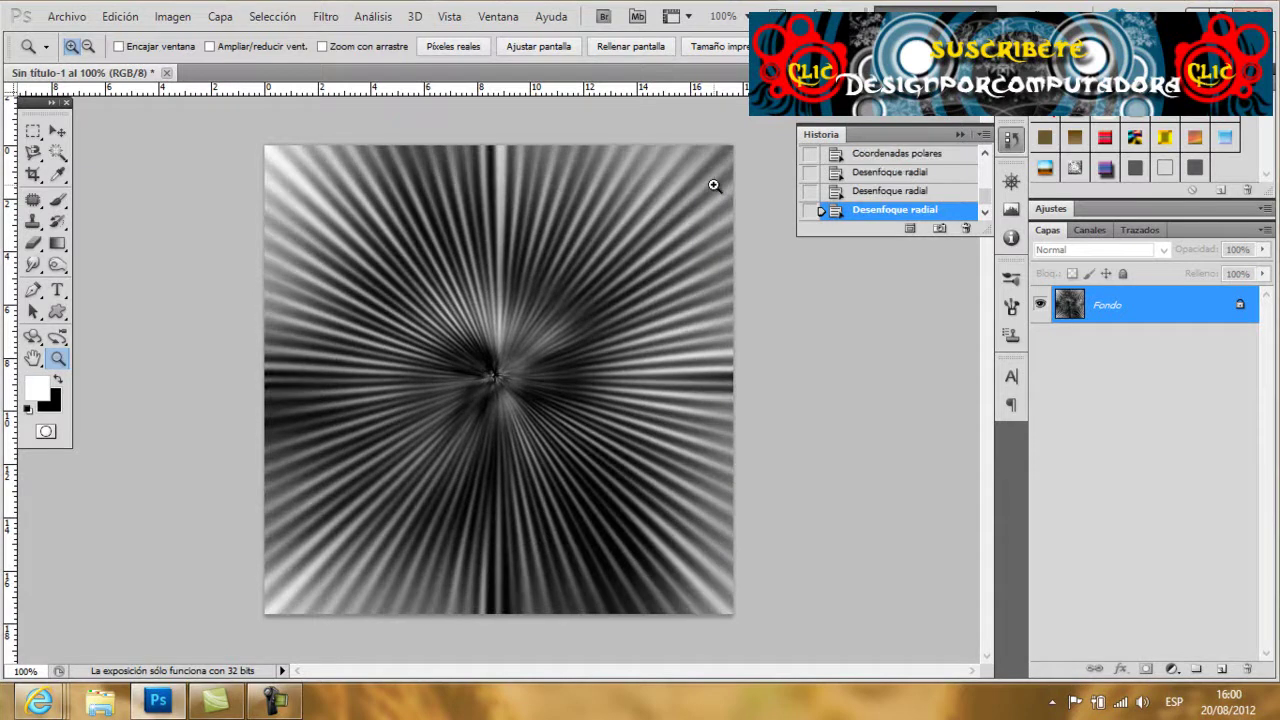
{"action": "key", "text": "ctrl+u"}
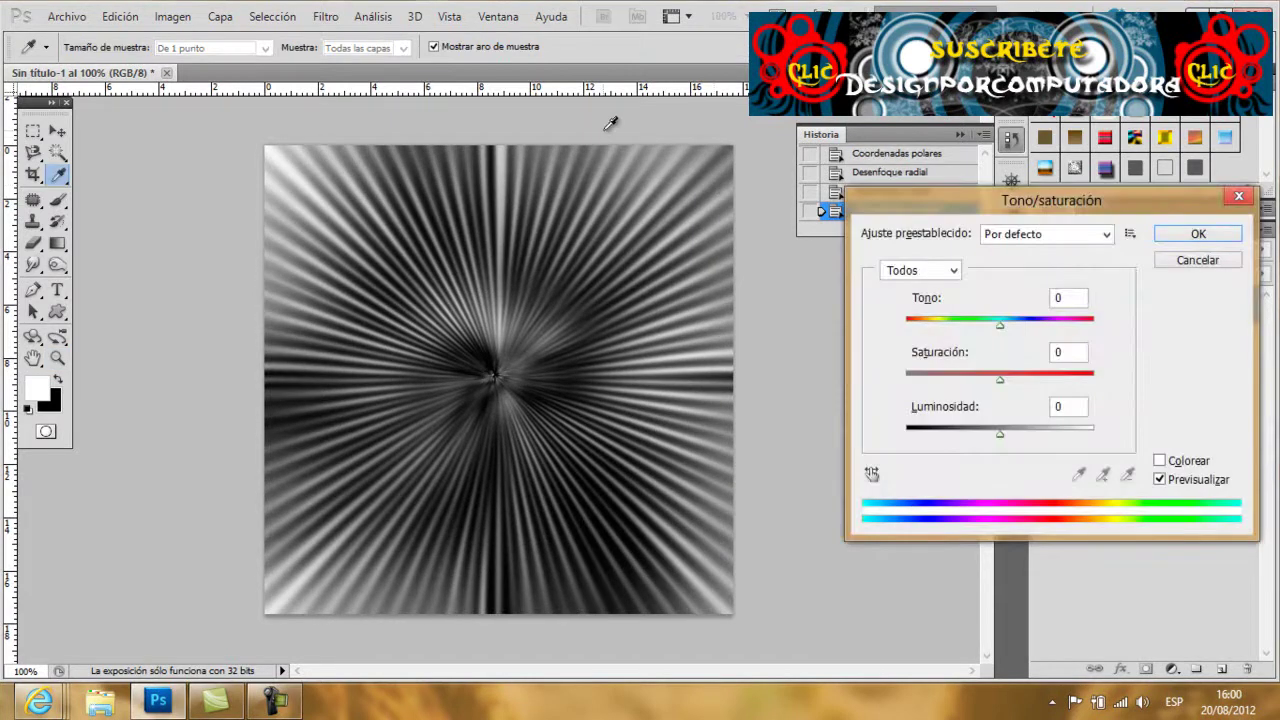
- Colorize the starburst gold with hue 47 and saturation 51, then duplicate the layer
{"action": "left_click", "coordinate": [1160, 461]}
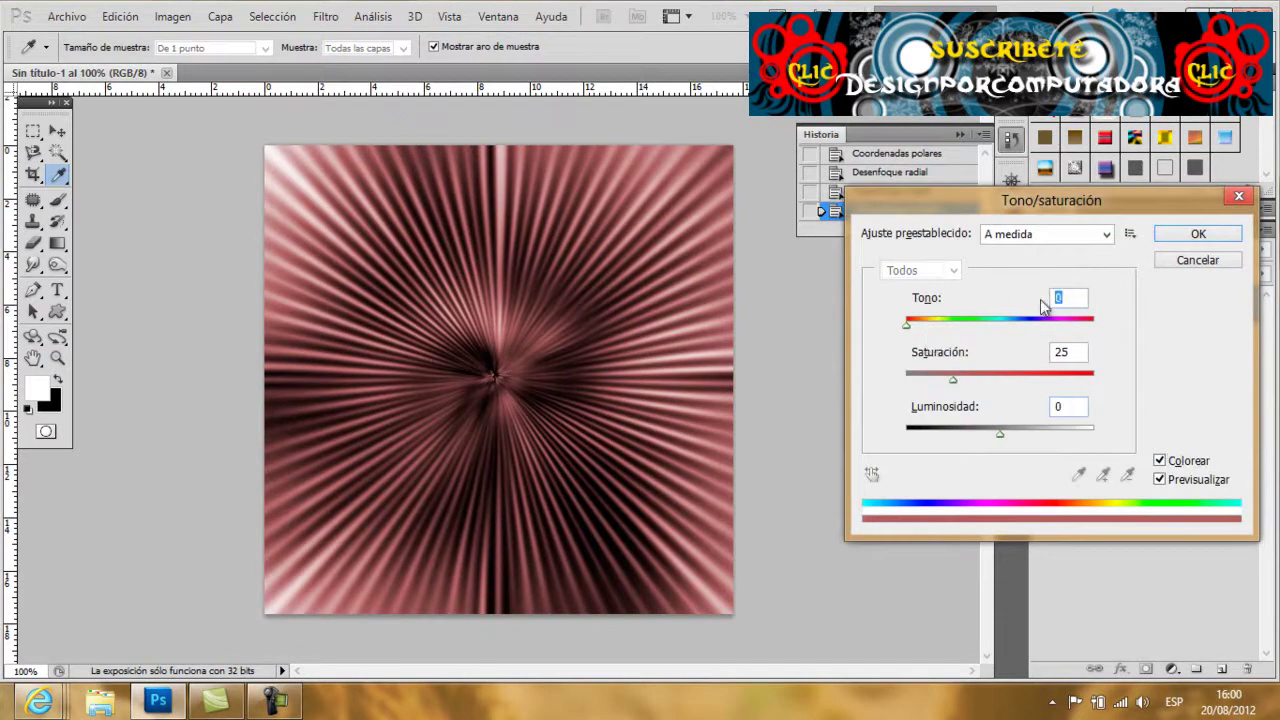
{"action": "type", "text": "47"}
{"action": "key", "text": "Tab"}
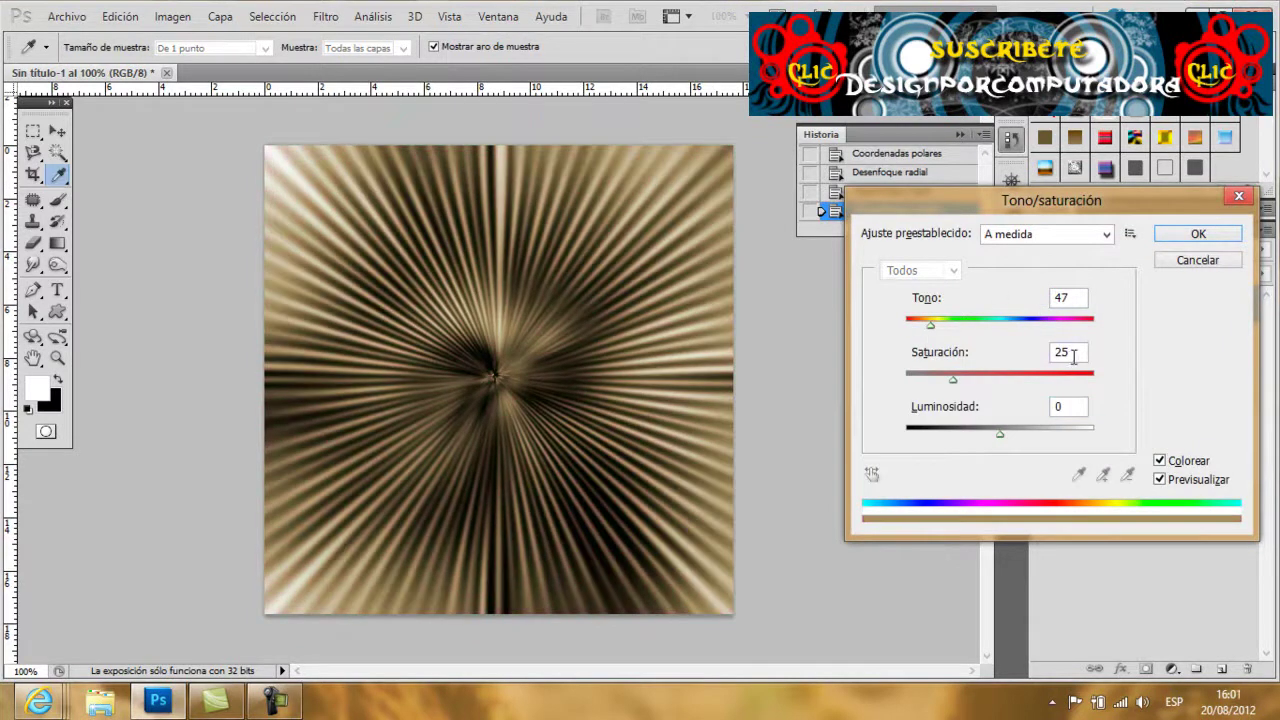
{"action": "type", "text": "51"}
{"action": "key", "text": "Tab"}
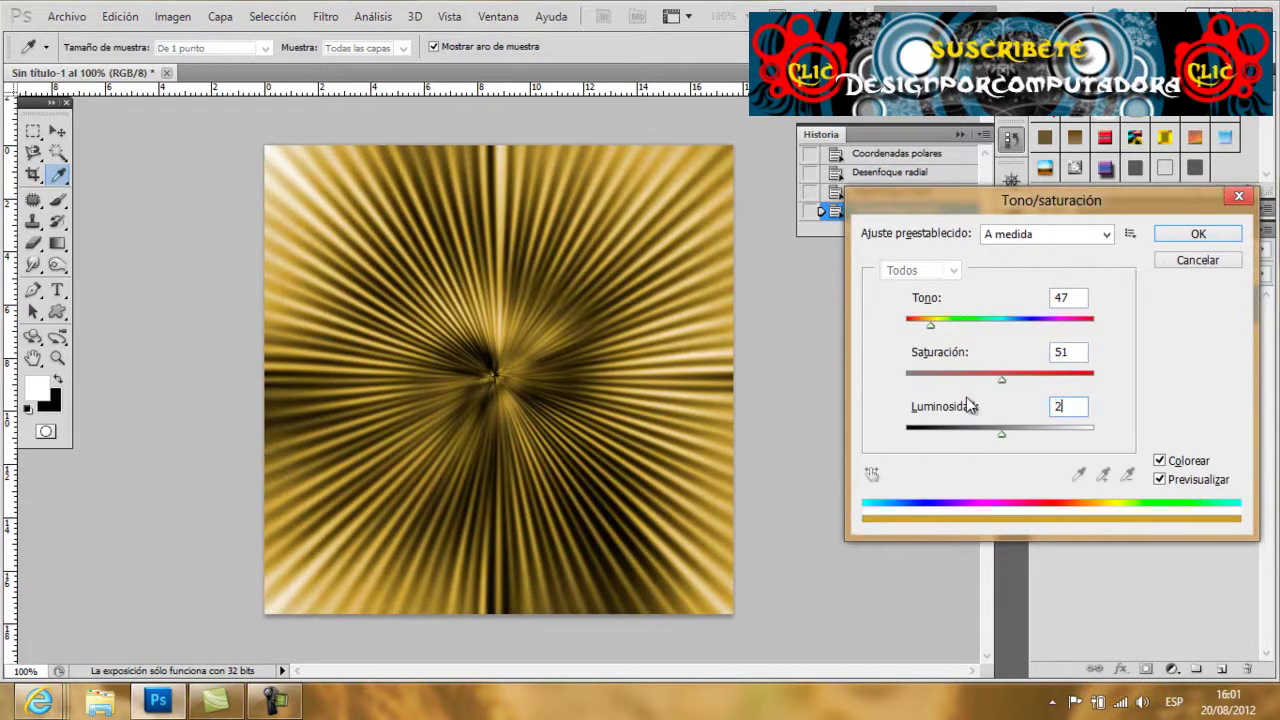
{"action": "left_click", "coordinate": [1196, 234]}
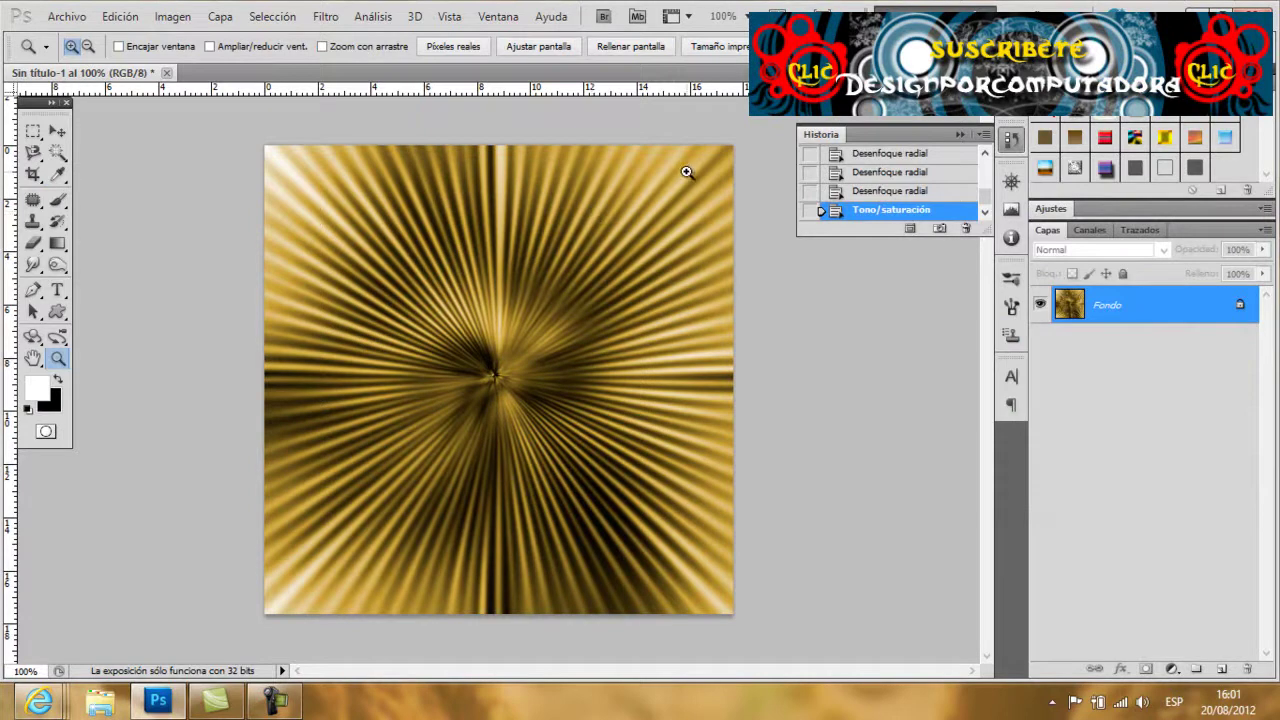
{"action": "key", "text": "ctrl+j"}
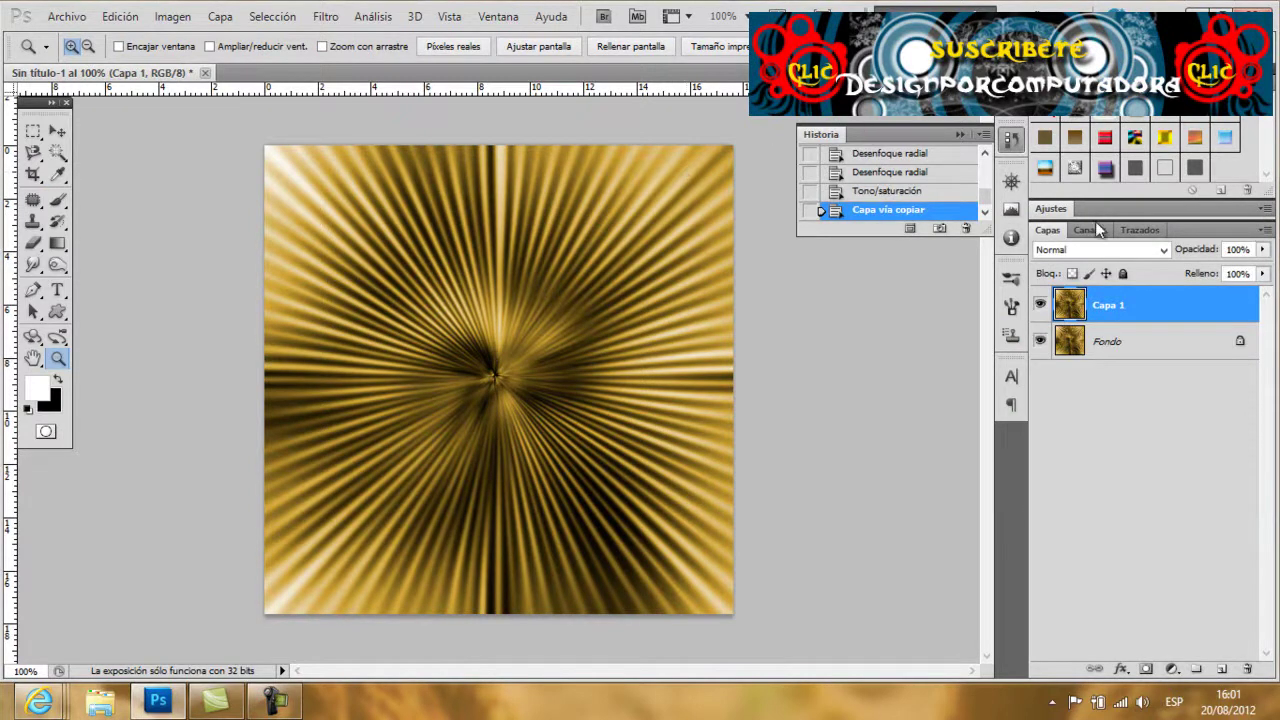
- Set the Capa 1 blend mode to Superponer (Overlay)
{"action": "left_click", "coordinate": [1146, 254]}
{"action": "scroll", "coordinate": [1146, 262], "scroll_direction": "down", "scroll_amount": 3}
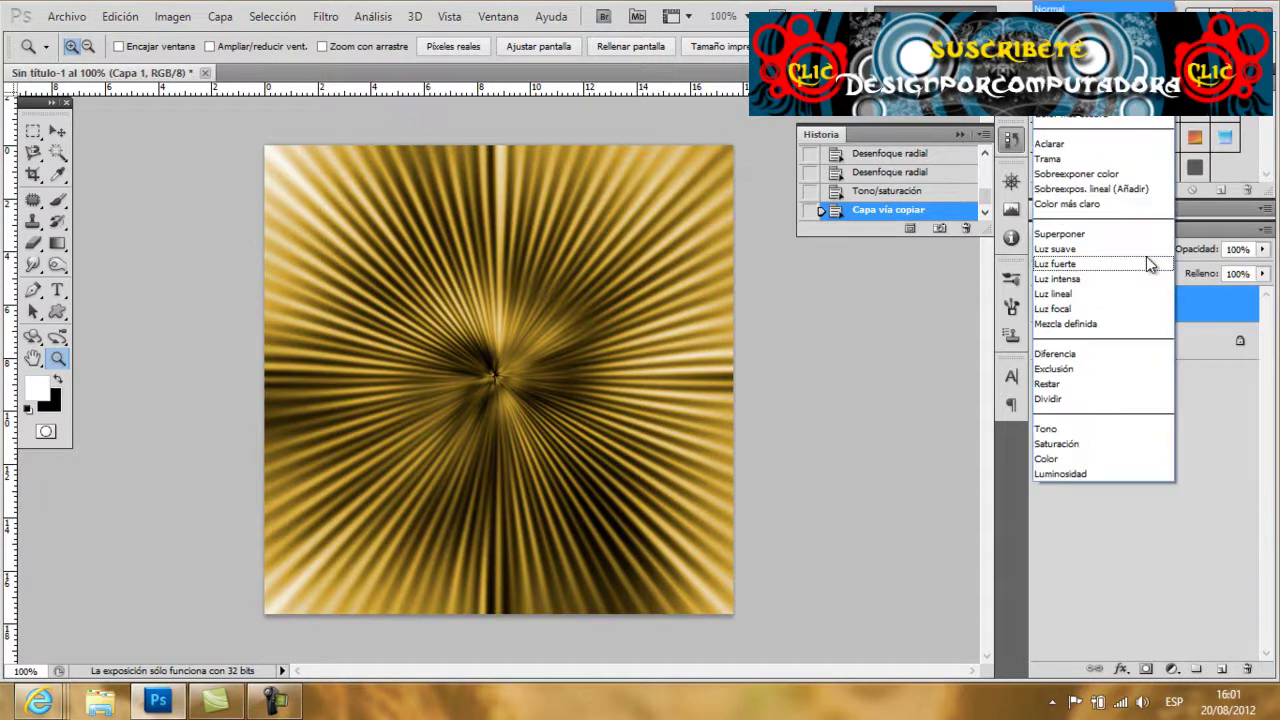
{"action": "left_click", "coordinate": [1060, 243]}
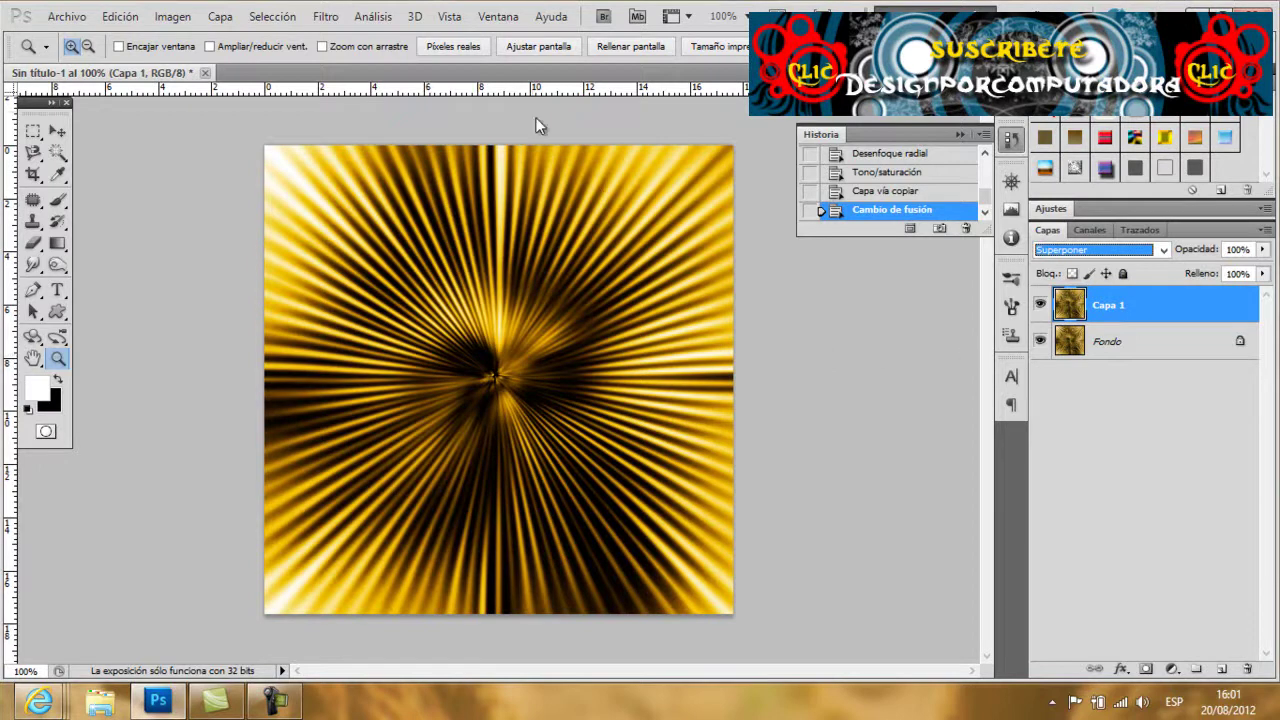
- Add a Lens Flare at the centre of the starburst
{"action": "left_click", "coordinate": [329, 22]}
{"action": "mouse_move", "coordinate": [420, 276]}
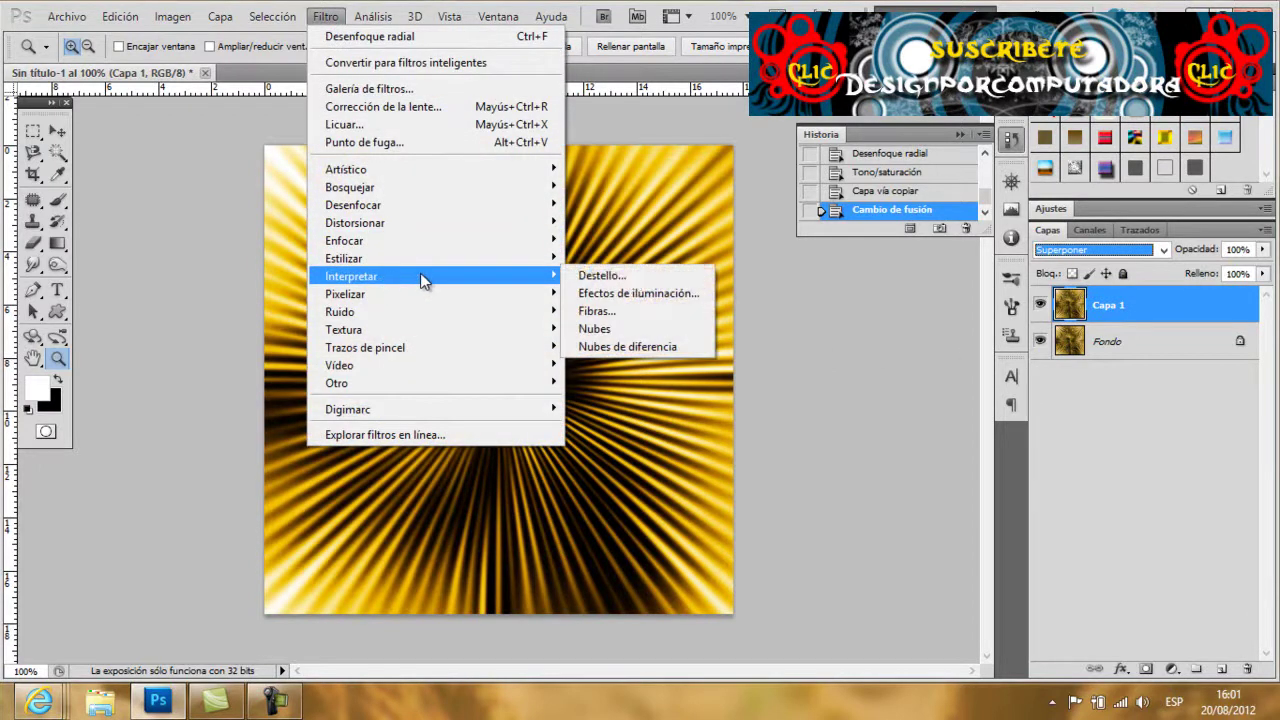
{"action": "left_click", "coordinate": [631, 279]}
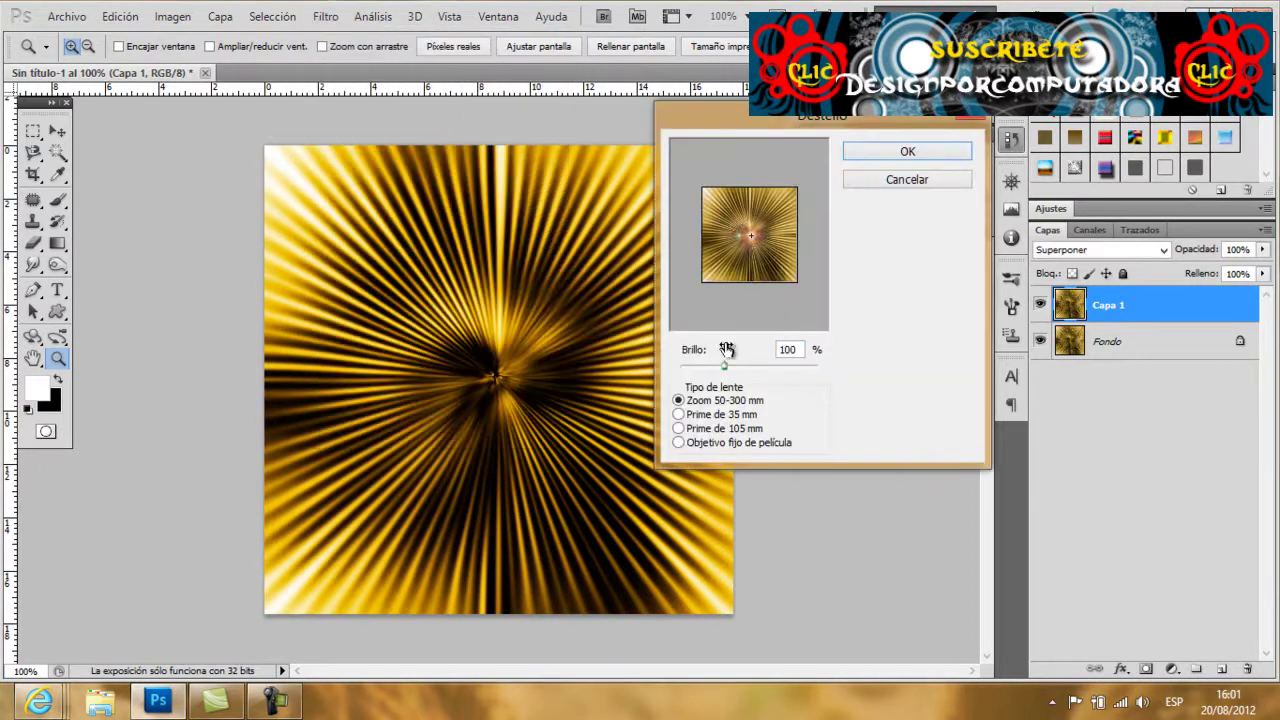
{"action": "left_click", "coordinate": [907, 151]}
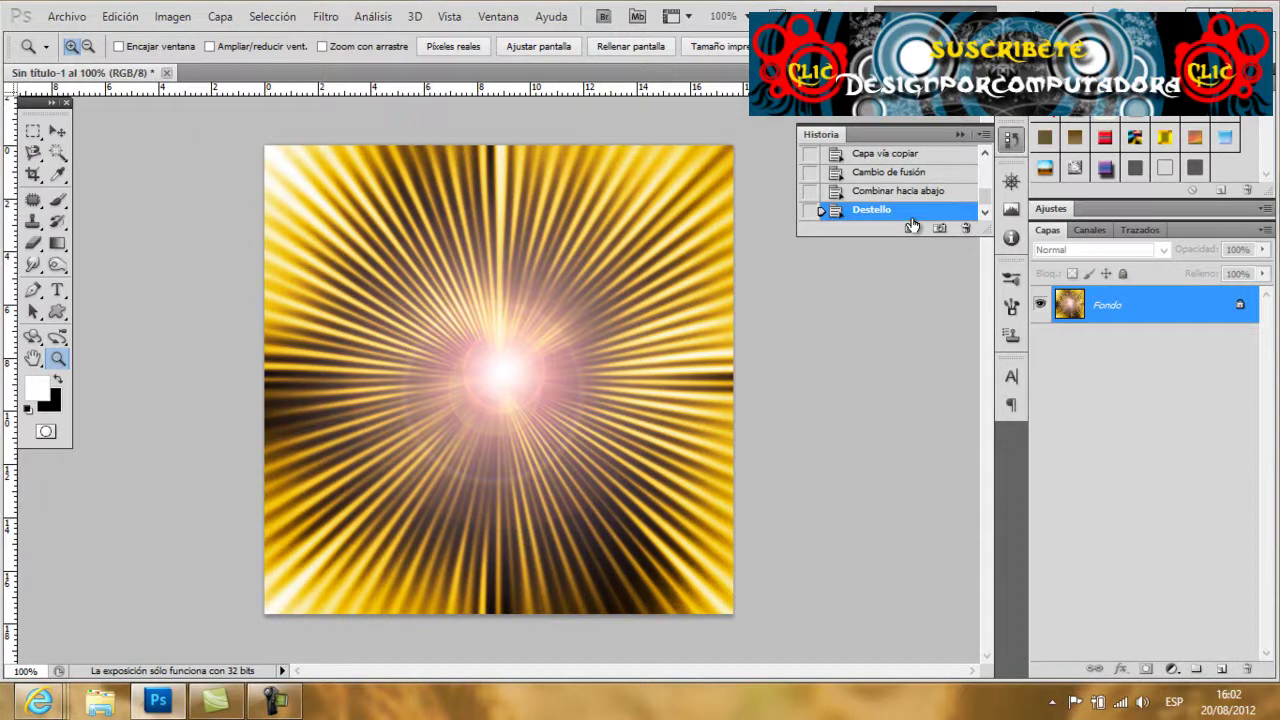
{"action": "key", "text": "i"}
{"action": "key", "text": "ctrl+u"}
{"action": "mouse_move", "coordinate": [986, 324]}
{"action": "left_mouse_down"}
{"action": "mouse_move", "coordinate": [907, 337]}
{"action": "mouse_move", "coordinate": [1000, 337]}
{"action": "mouse_move", "coordinate": [962, 343]}
{"action": "left_mouse_up"}
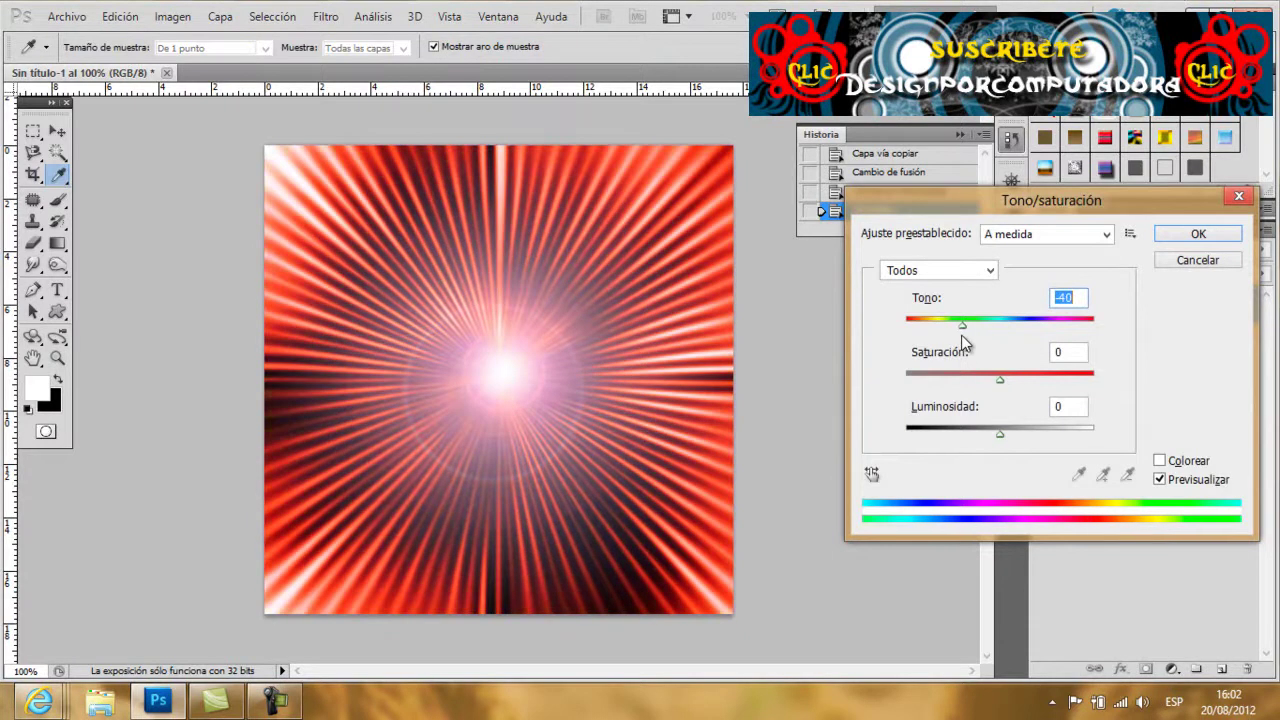
{"action": "key", "text": "Escape"}
{"action": "key", "text": "z"}
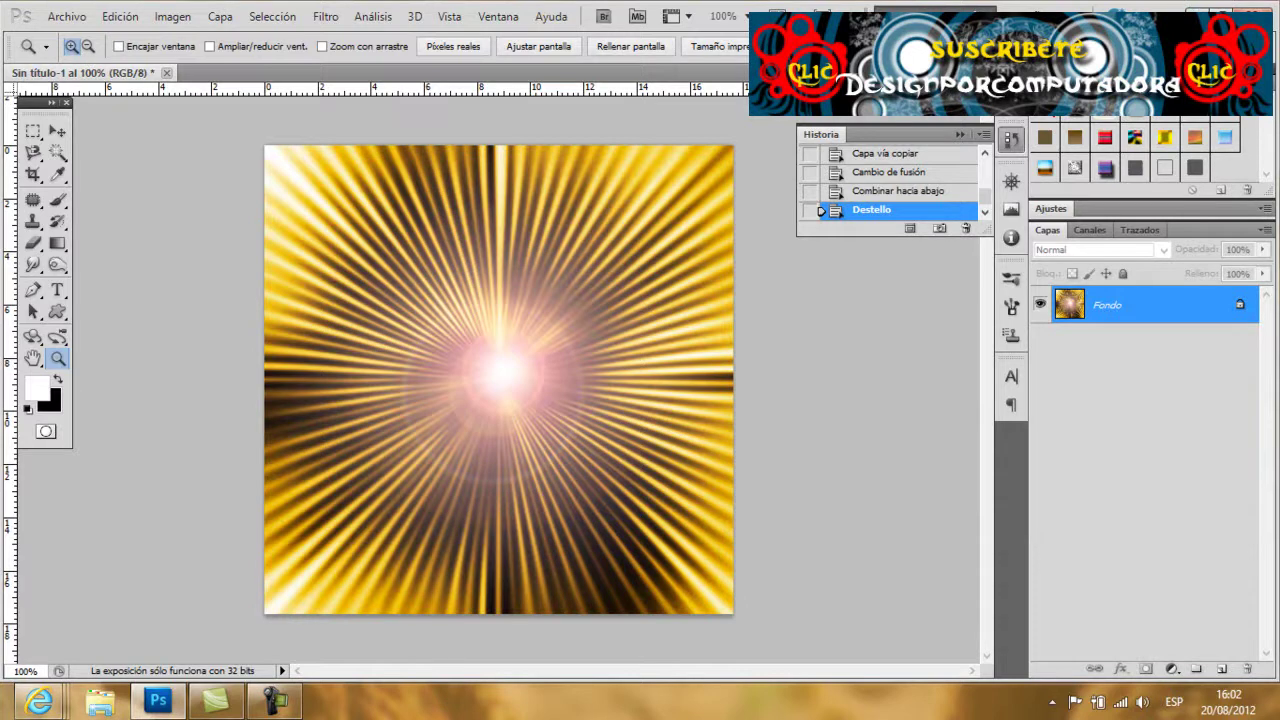
{"action": "left_click", "coordinate": [1197, 14]}
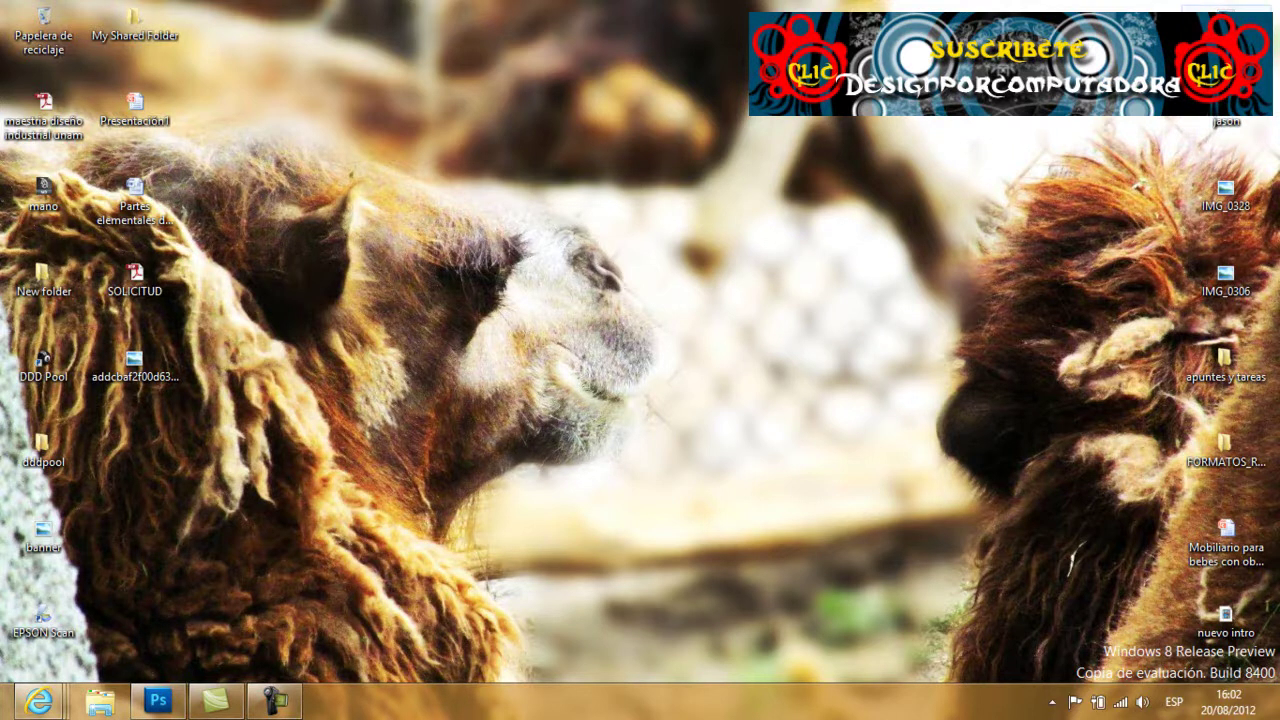
{"action": "double_click", "coordinate": [1226, 25]}
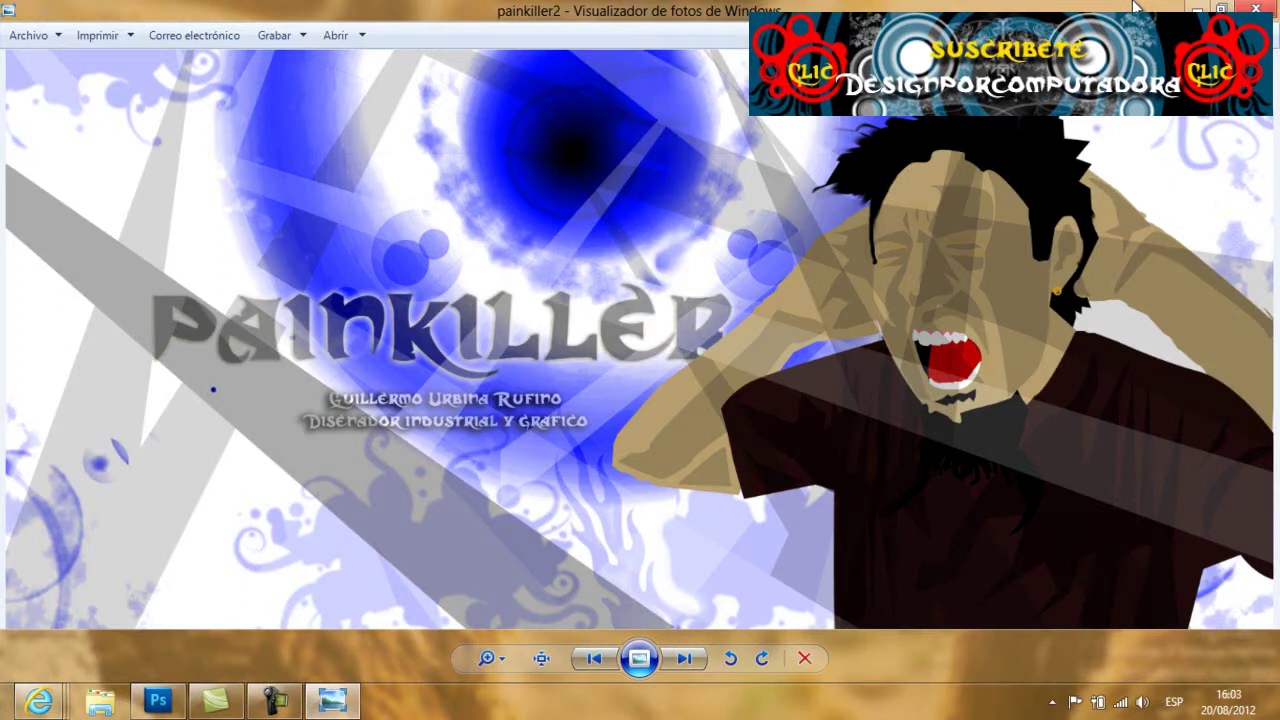
{"action": "left_click", "coordinate": [1255, 8]}
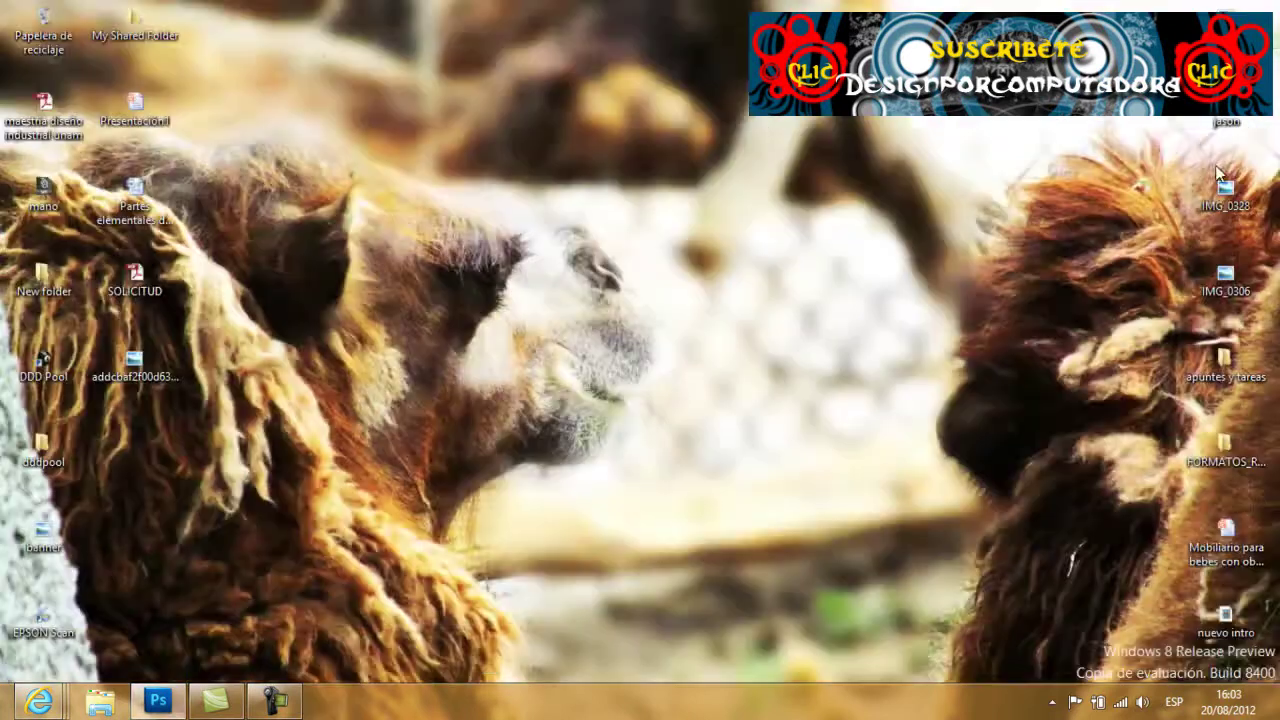
{"action": "double_click", "coordinate": [1226, 100]}
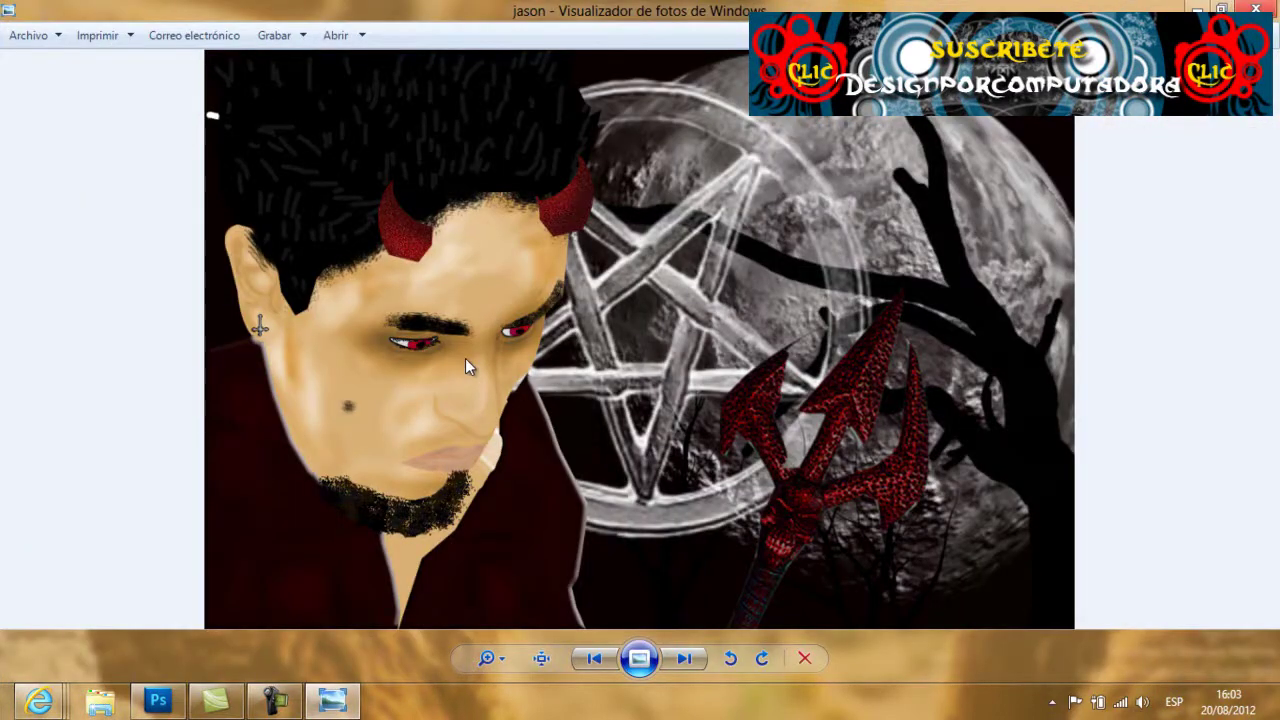
{"action": "left_click", "coordinate": [1255, 8]}
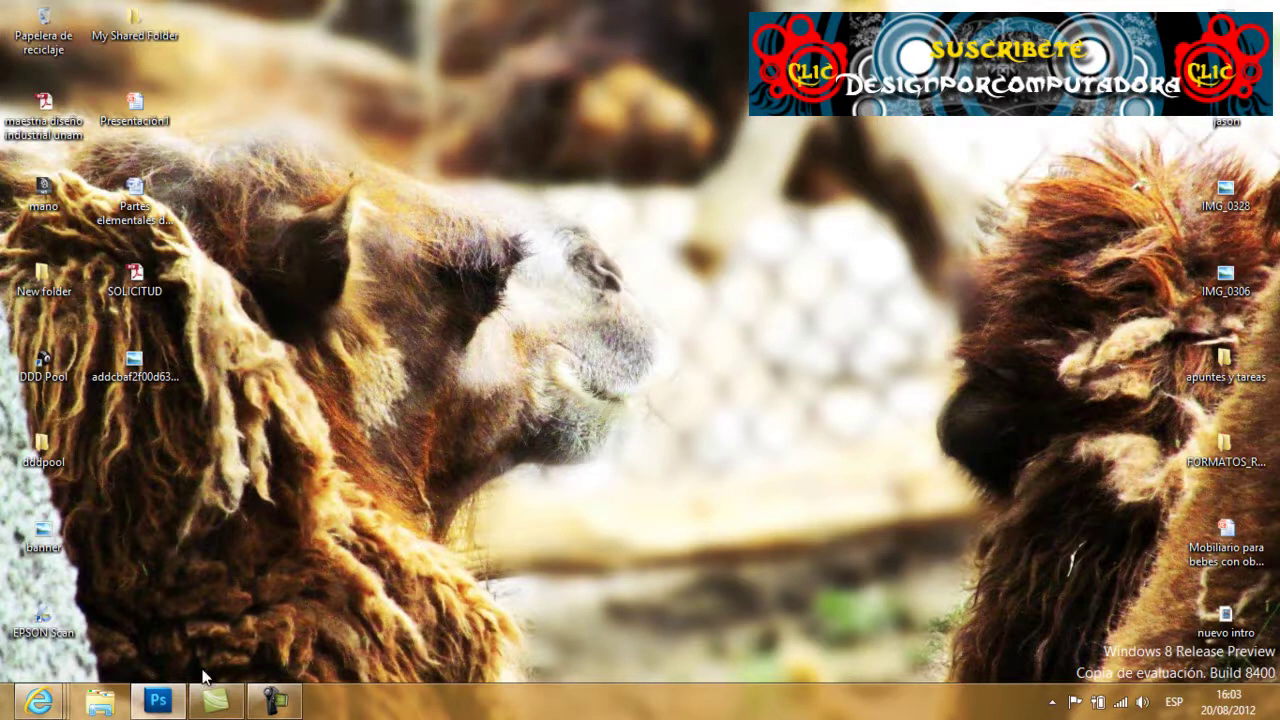
{"action": "left_click", "coordinate": [162, 705]}
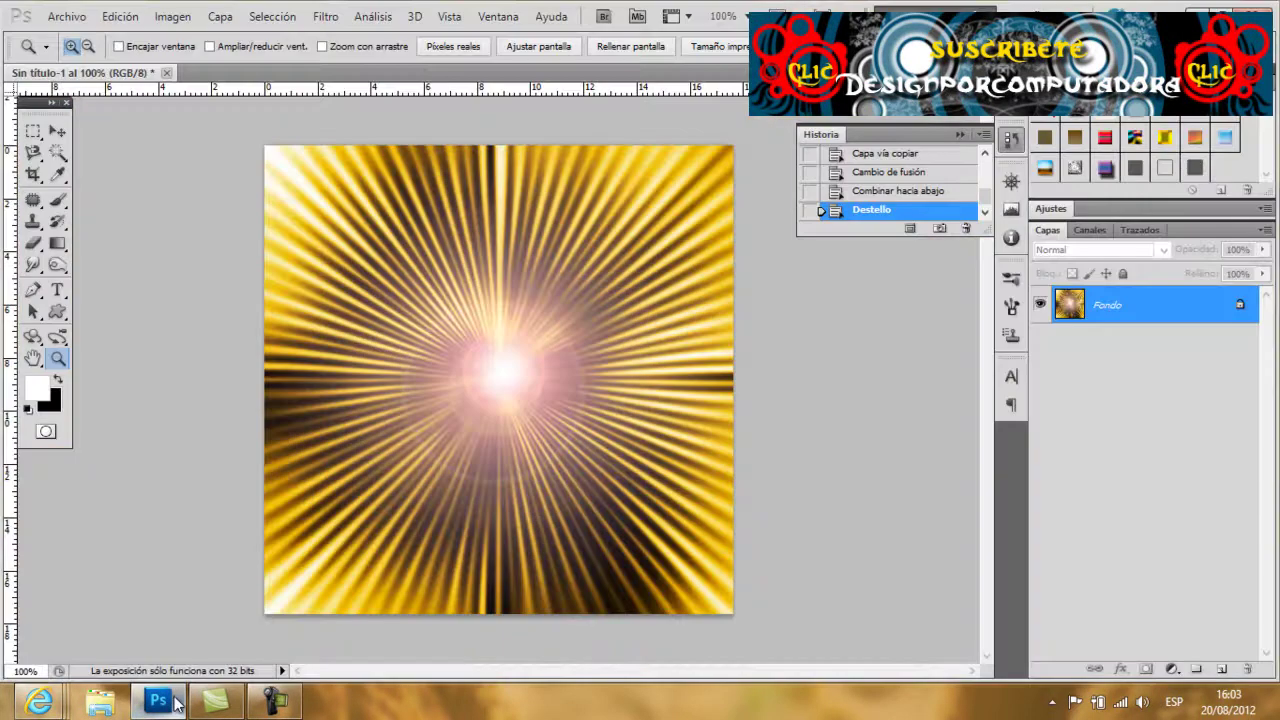
- Select the Type tool to begin the Designporcomputadora caption
{"action": "key", "text": "t"}
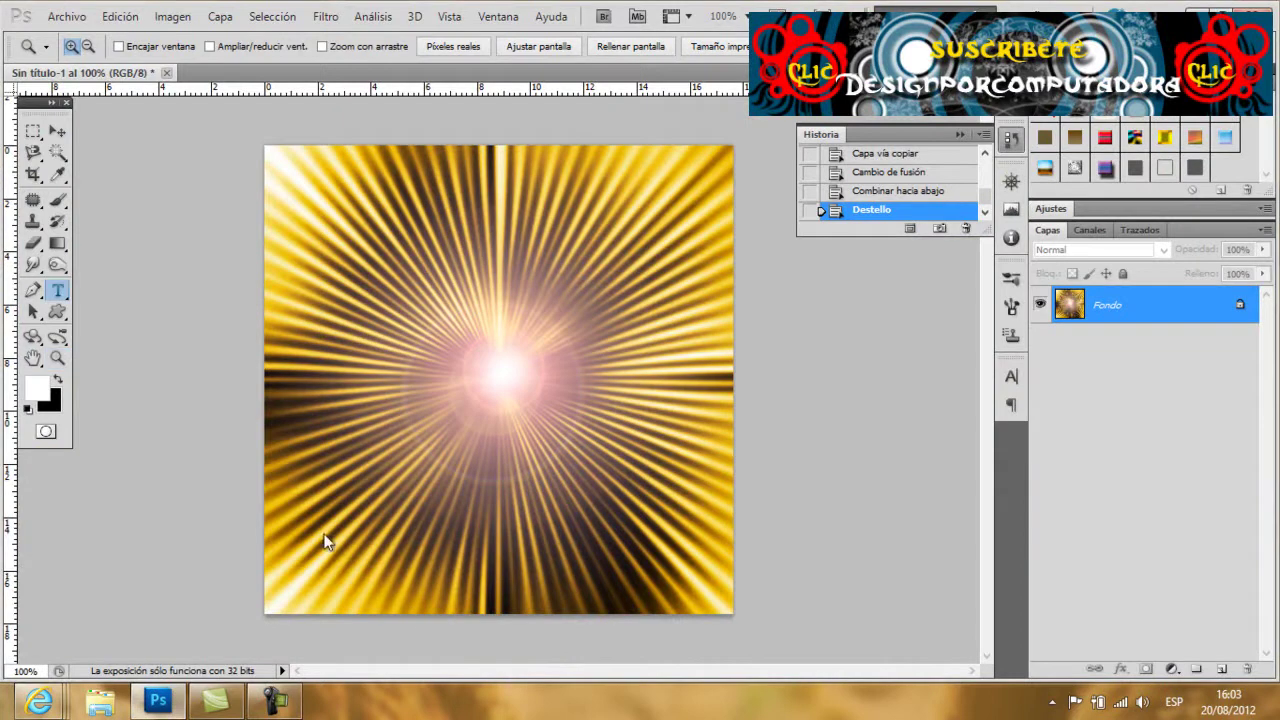